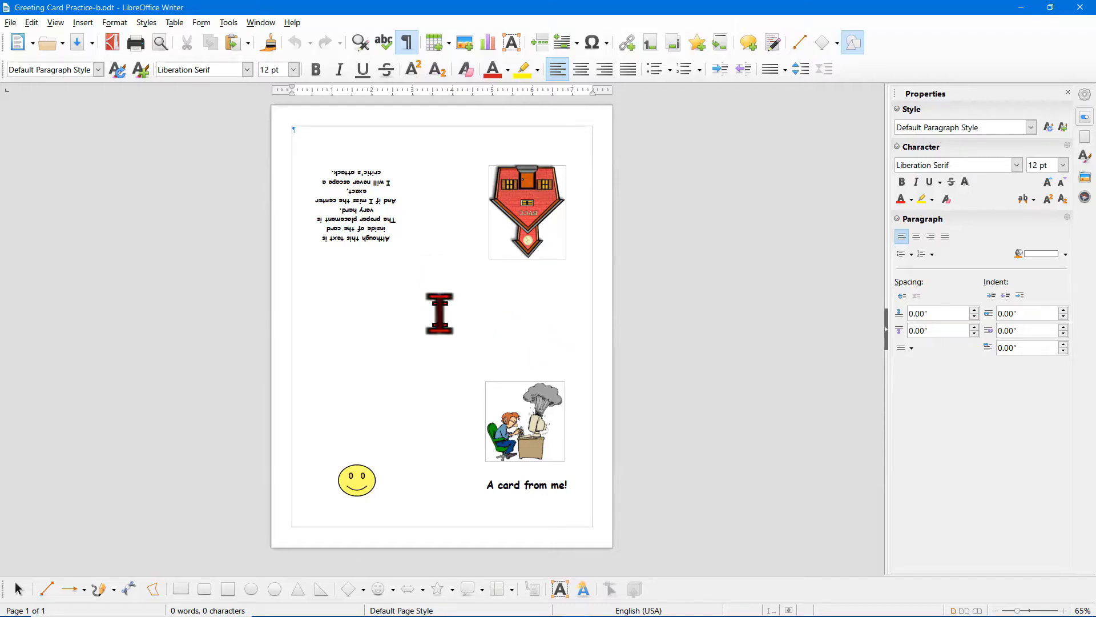
Step: Create a new blank text document and save it as My Greeting Card-1.odt
key(alt+Tab)
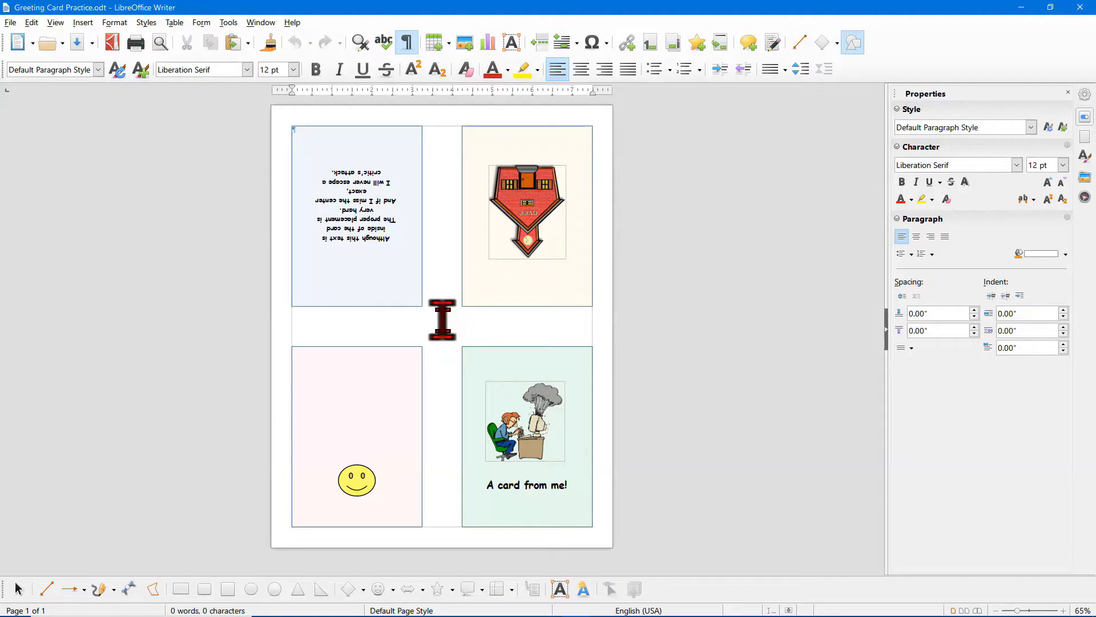
key(ctrl+n)
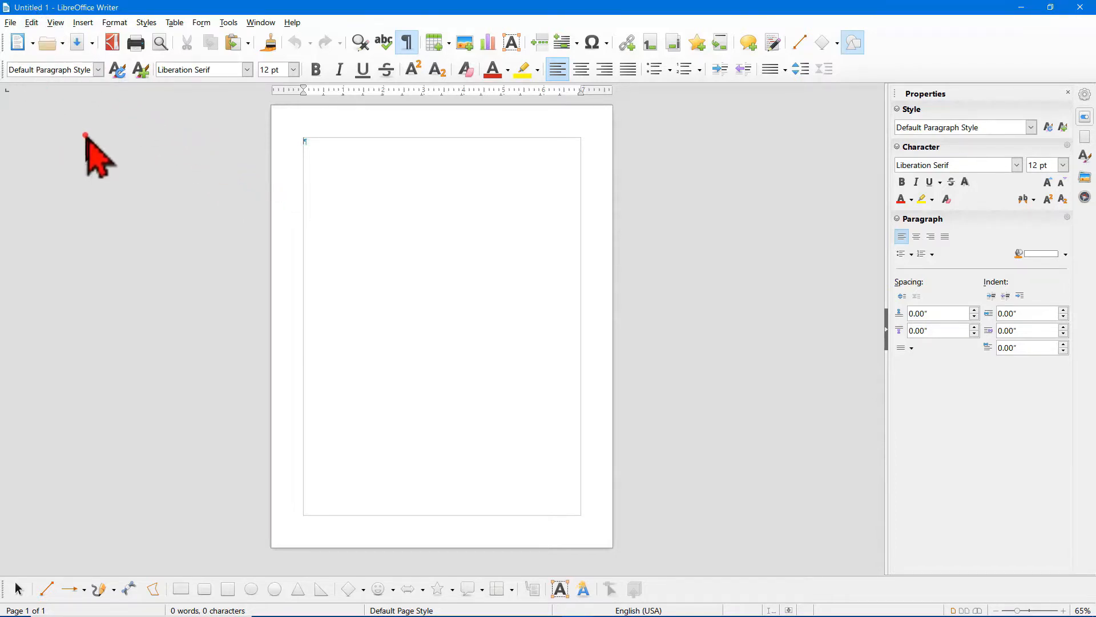
click(93, 43)
click(106, 62)
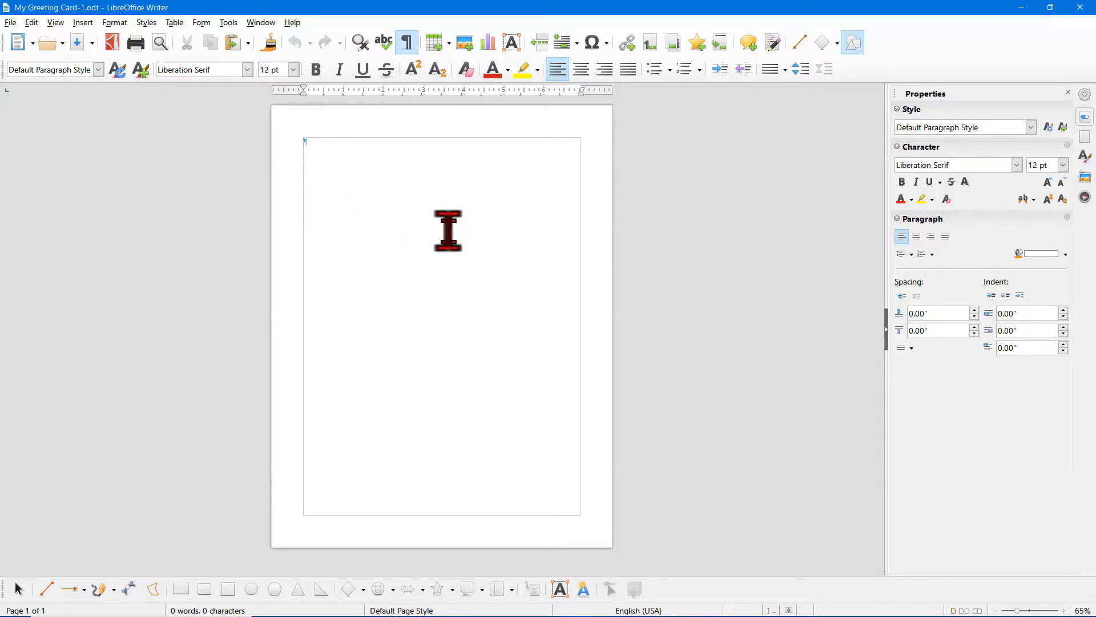
Step: Create a new page style named Greeting Card, with Greeting Card as its next style
click(1084, 156)
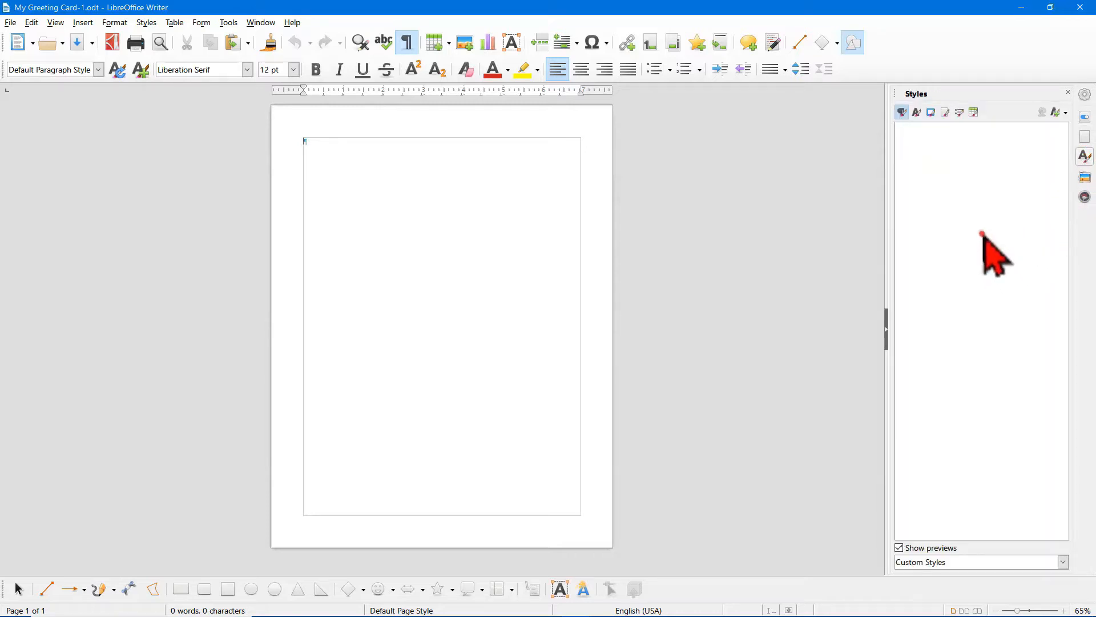
click(945, 113)
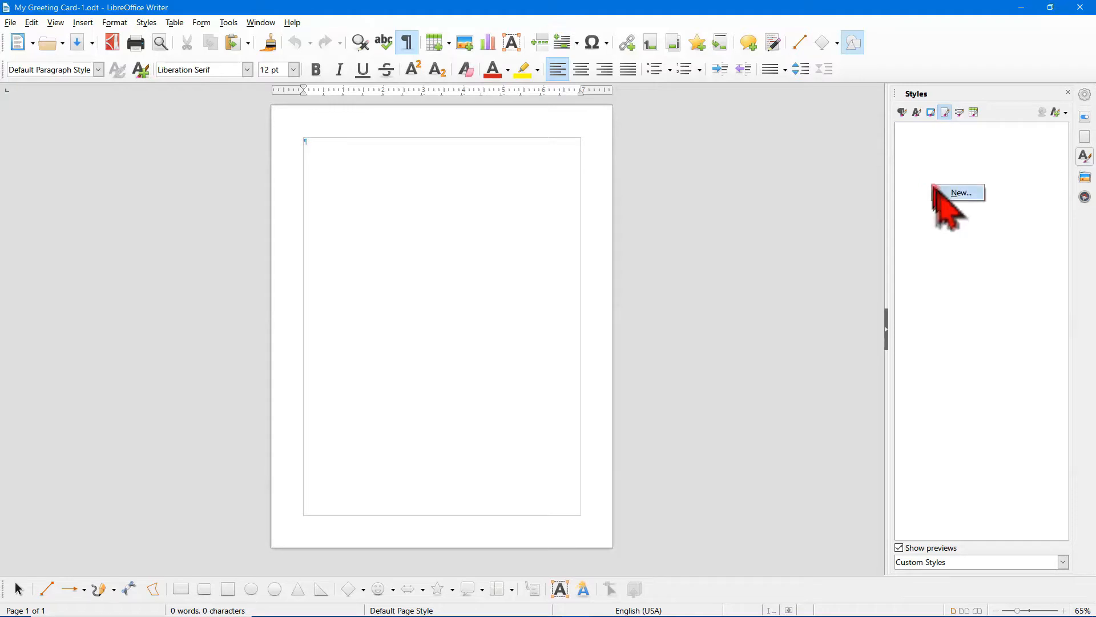
click(953, 192)
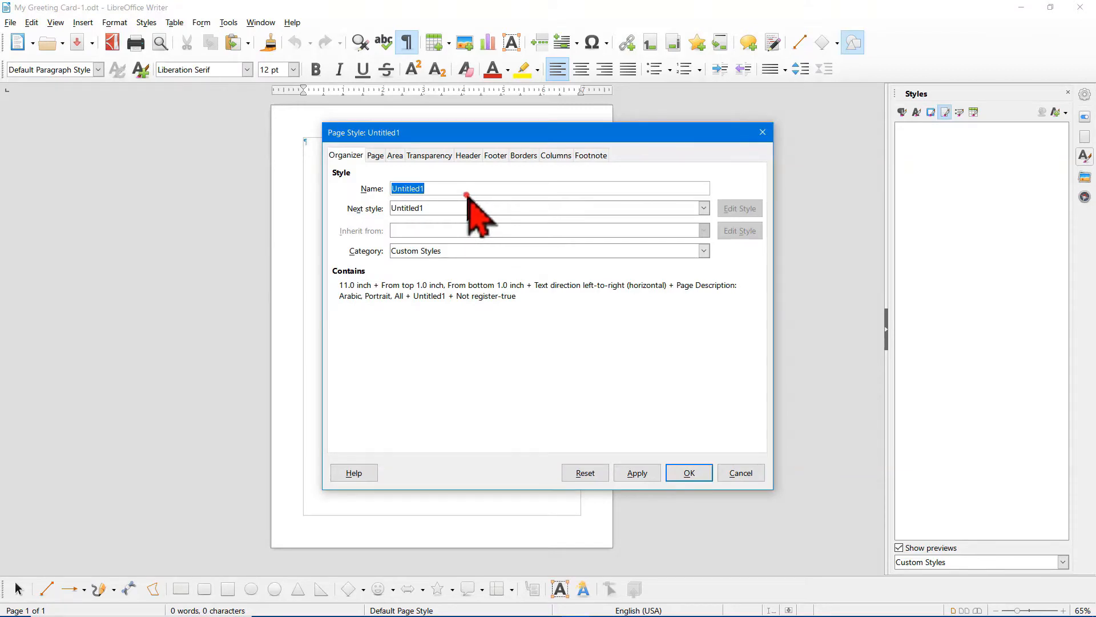
text(Greeting Card)
click(459, 208)
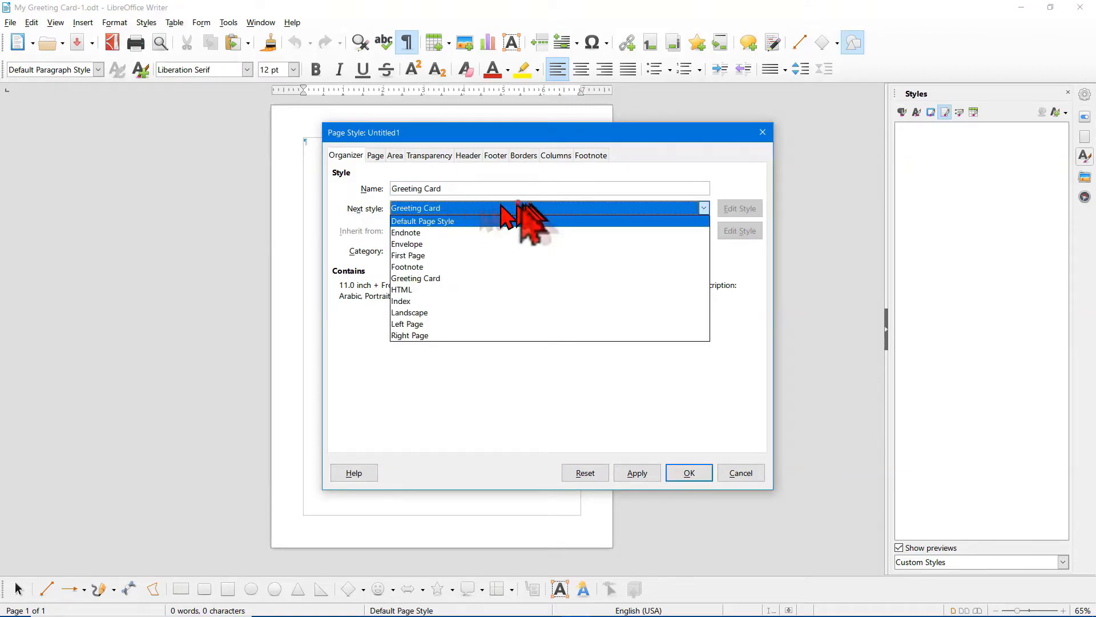
click(444, 208)
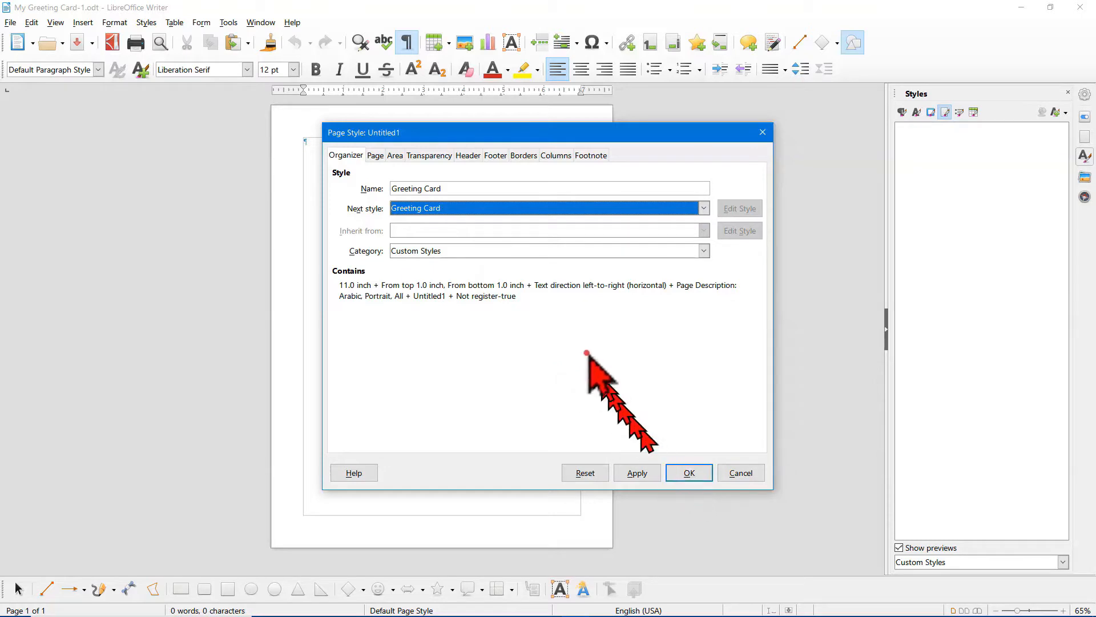
Step: Set all four margins of the Greeting Card page style to 0.50 inches and apply the style to the page
click(375, 155)
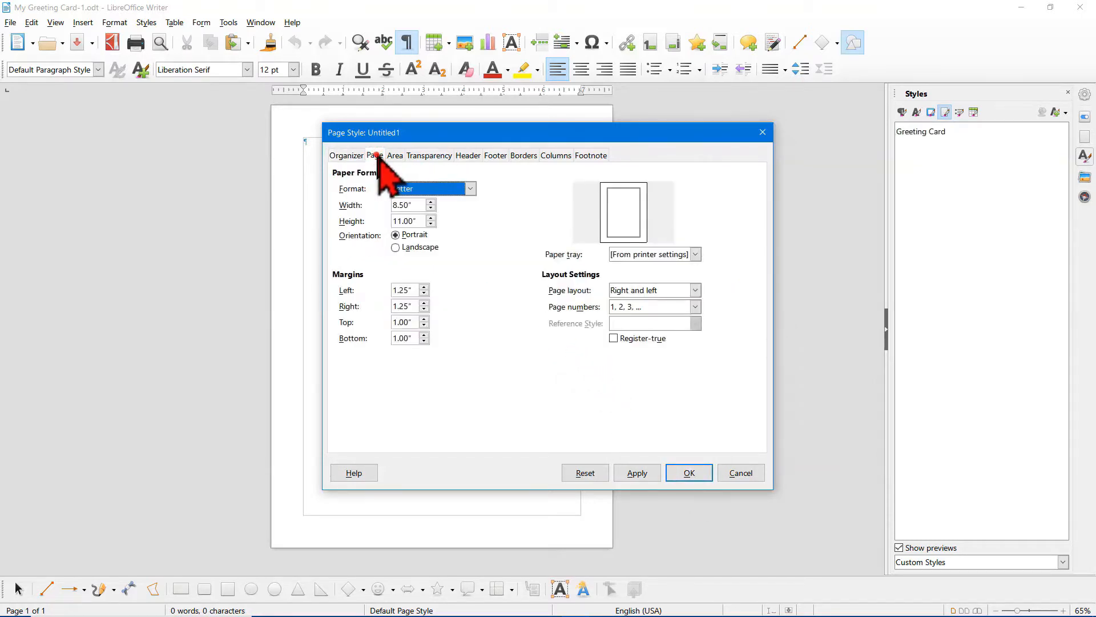
click(415, 290)
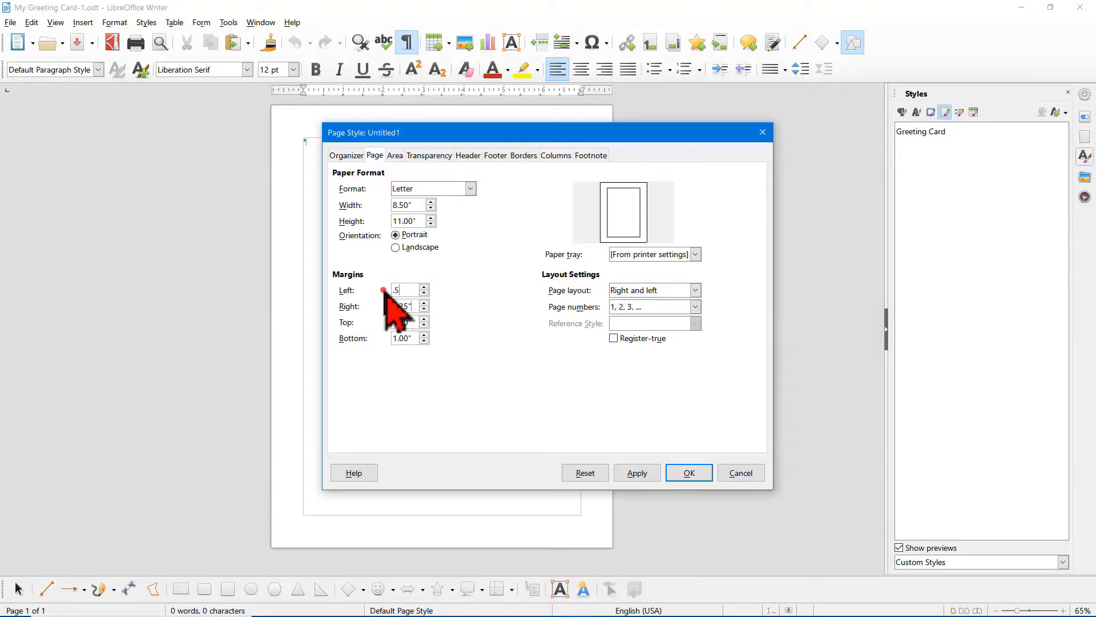
key(Tab)
key(Tab)
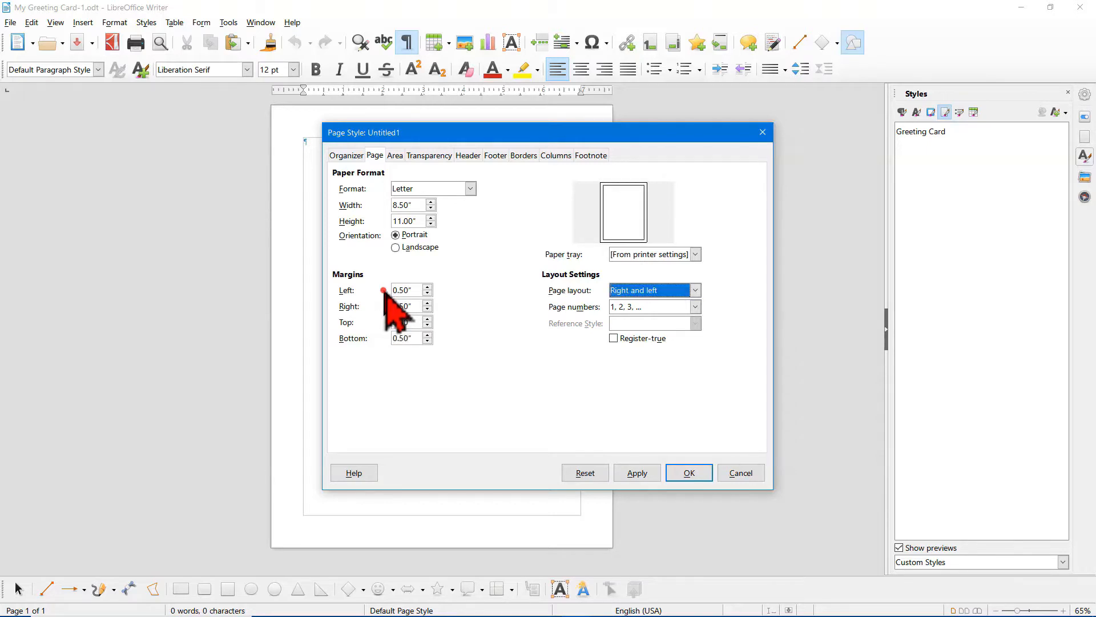
click(689, 473)
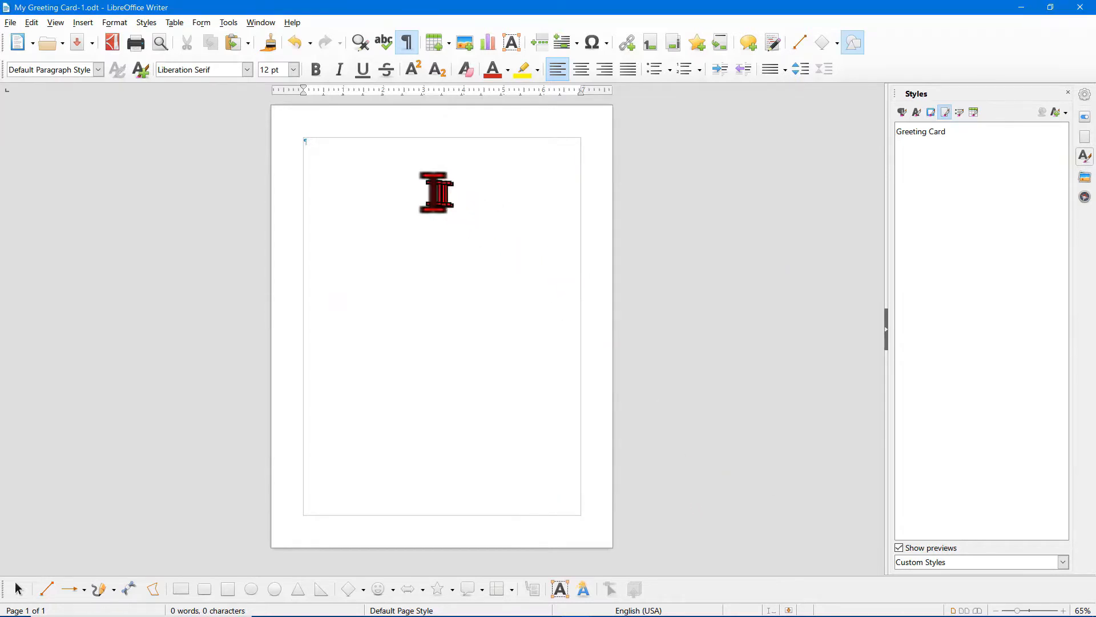
double_click(917, 133)
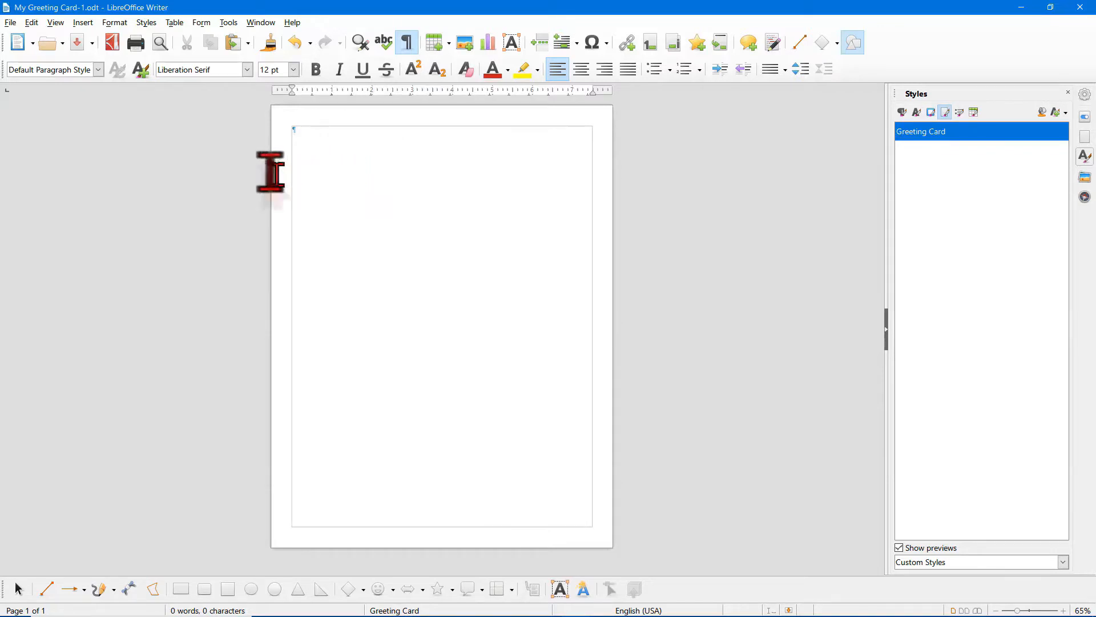
click(56, 23)
mouse_move(83, 83)
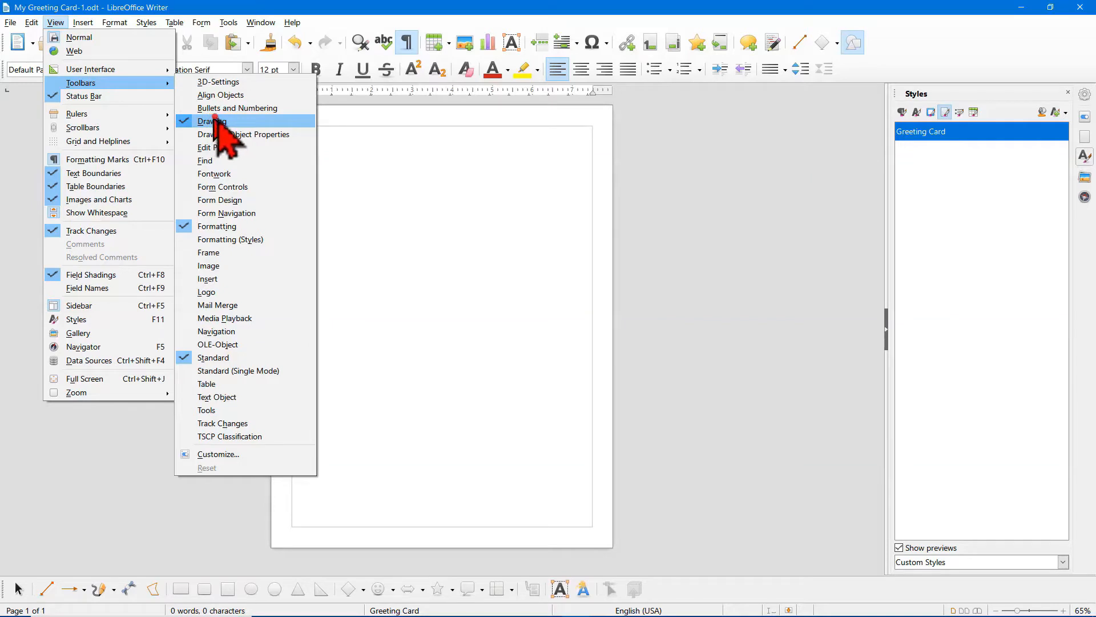
click(639, 224)
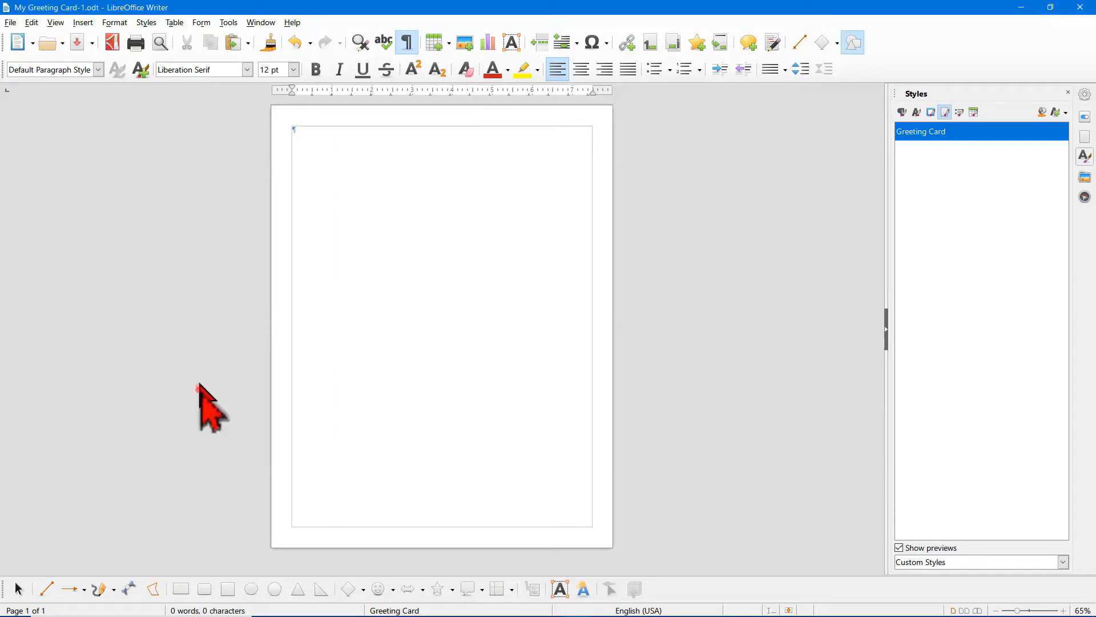
Step: Draw a rectangle in the upper-left part of the page and set its size to 3.25 inches wide by 4.50 inches high
click(180, 588)
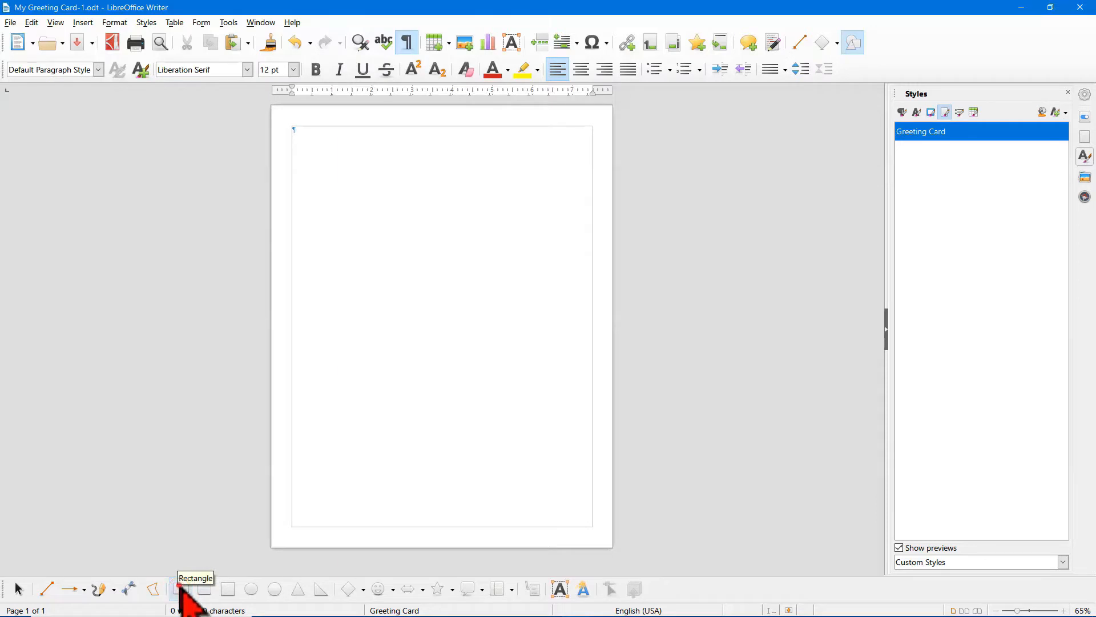
drag(313, 181, 423, 307)
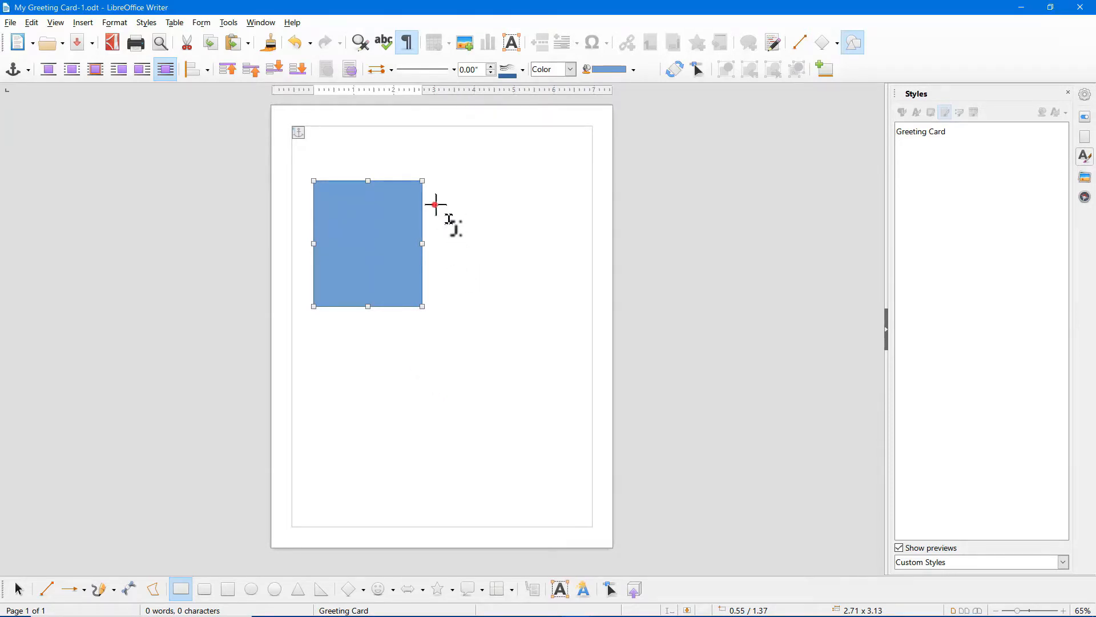
right_click(365, 227)
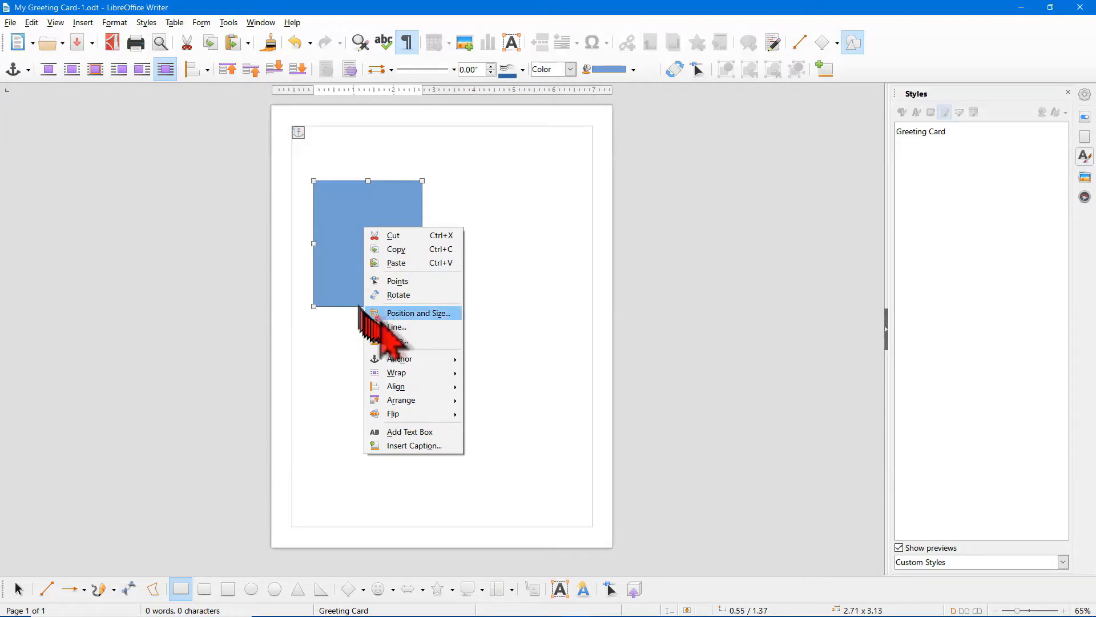
click(407, 314)
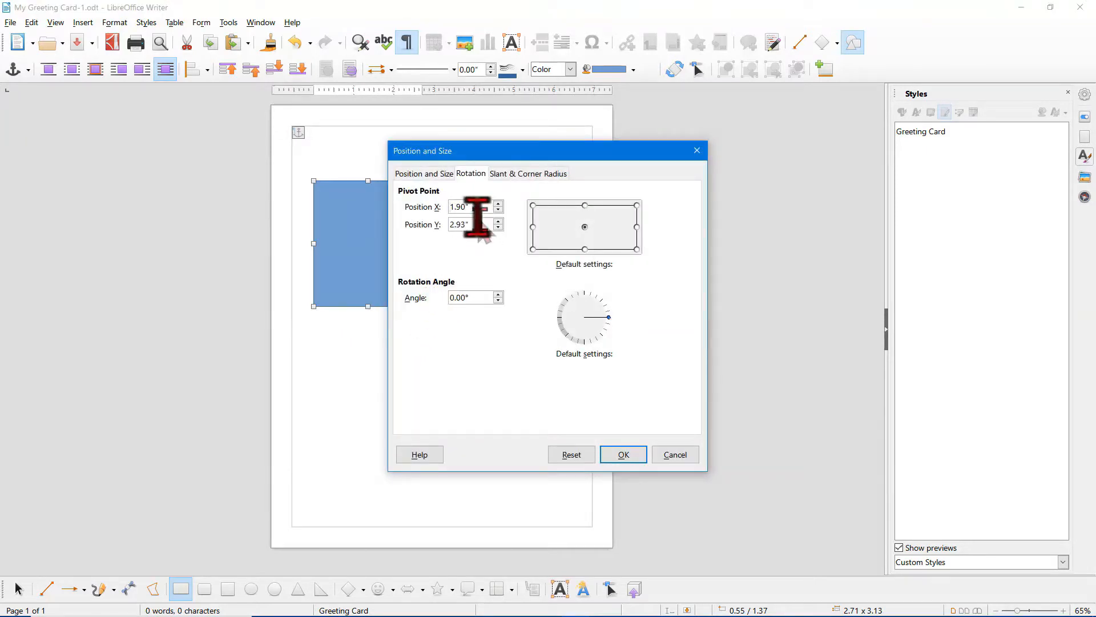
click(421, 176)
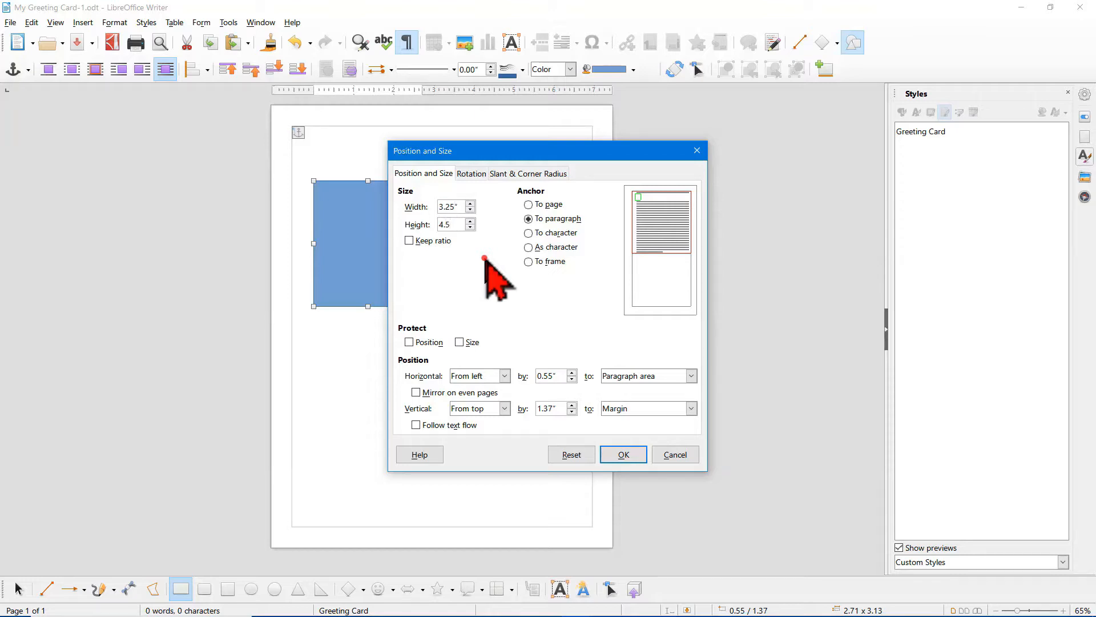
Step: Anchor the rectangle to the page and position it 0.50 inches from the left and 0.50 inches from the top of the entire page
click(527, 204)
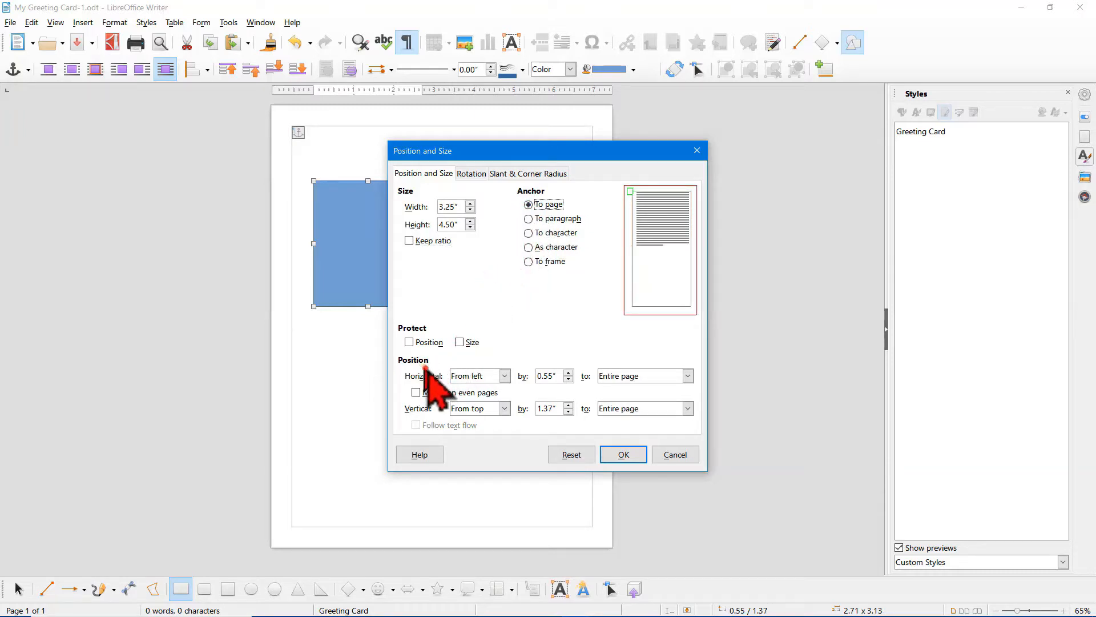
drag(557, 376, 537, 376)
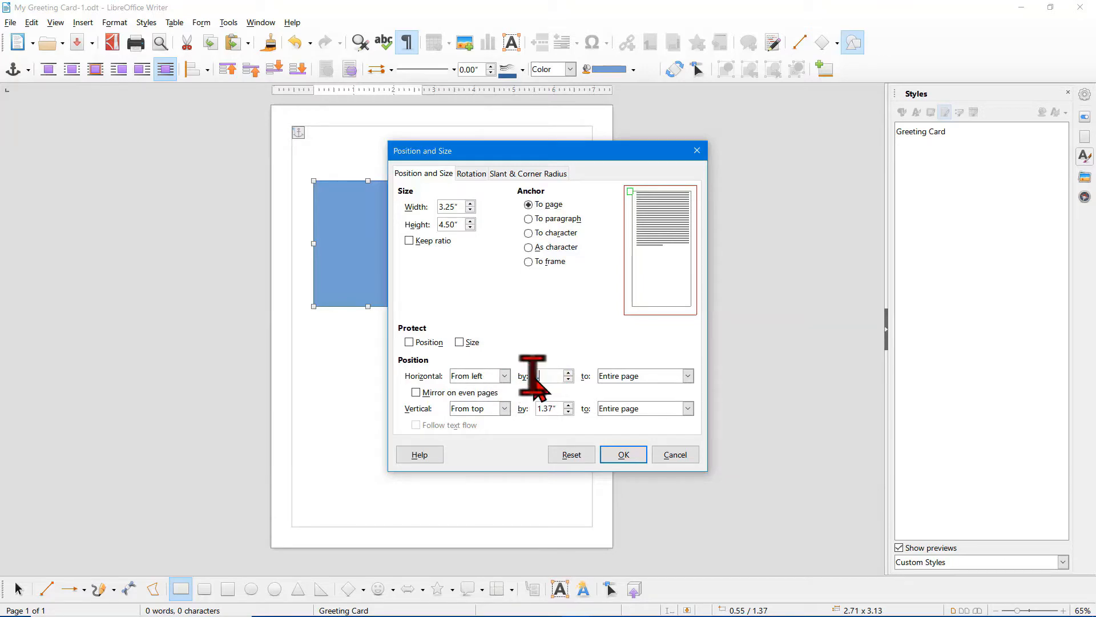
text(0.5)
key(Tab)
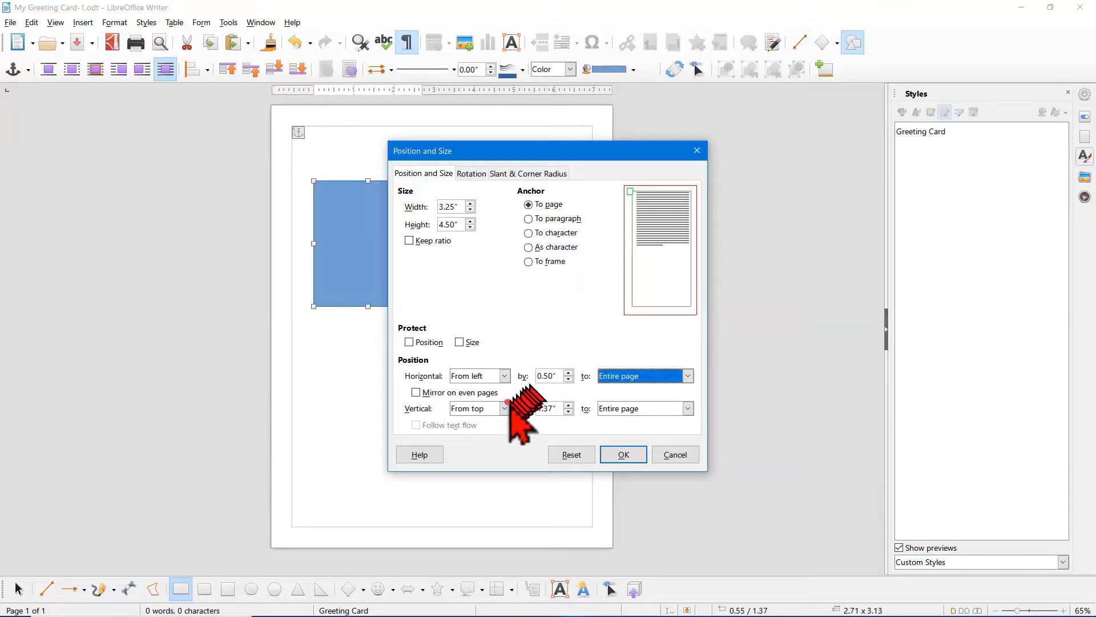
drag(559, 408, 534, 408)
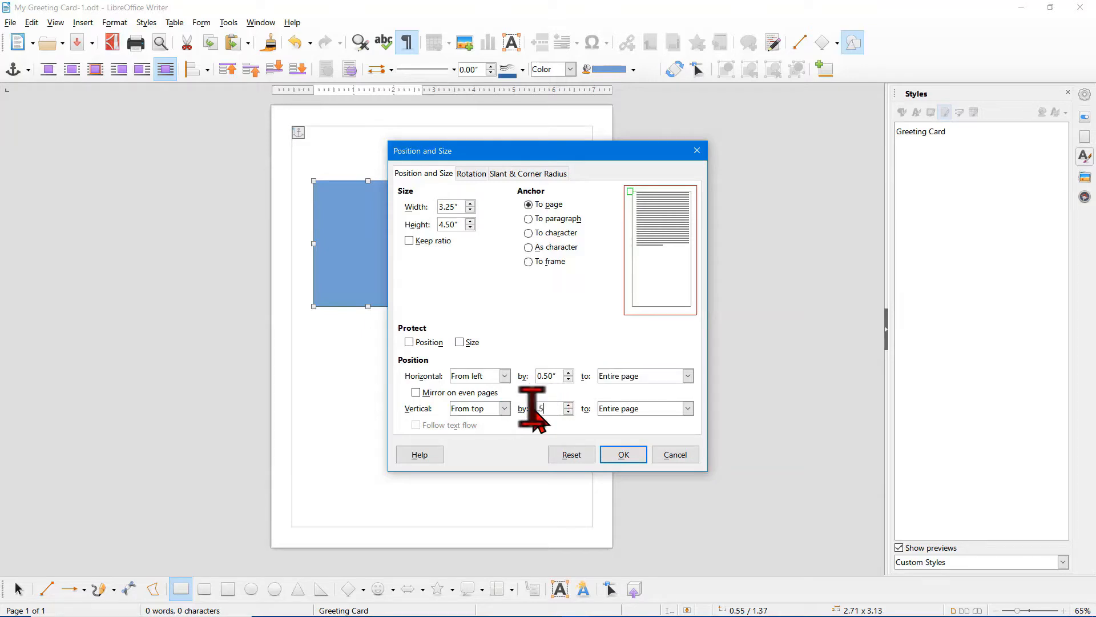
key(Tab)
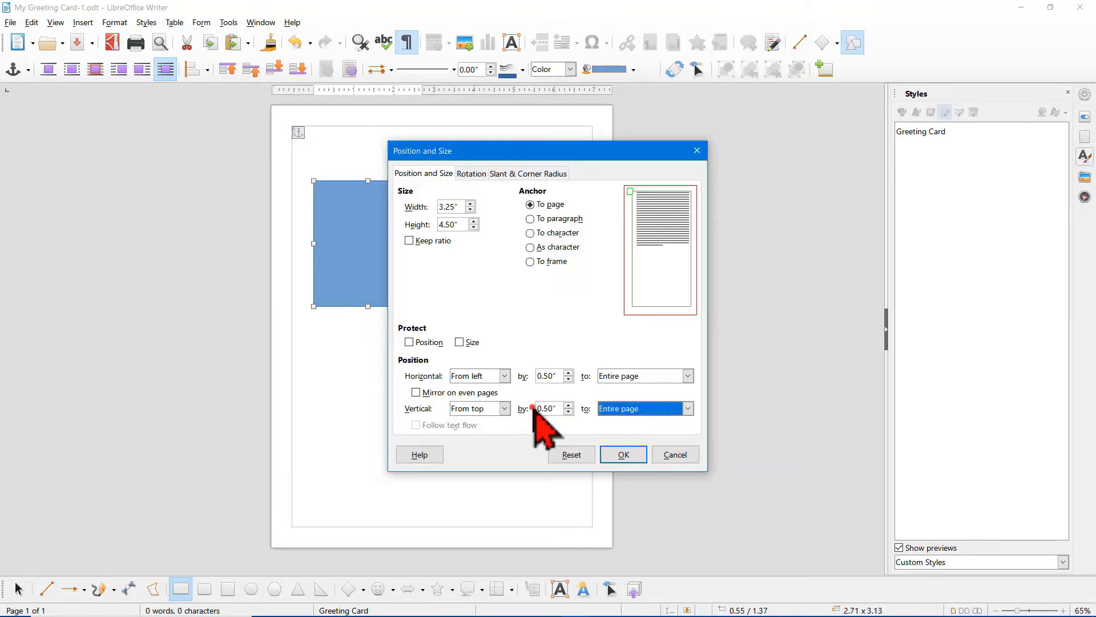
click(619, 453)
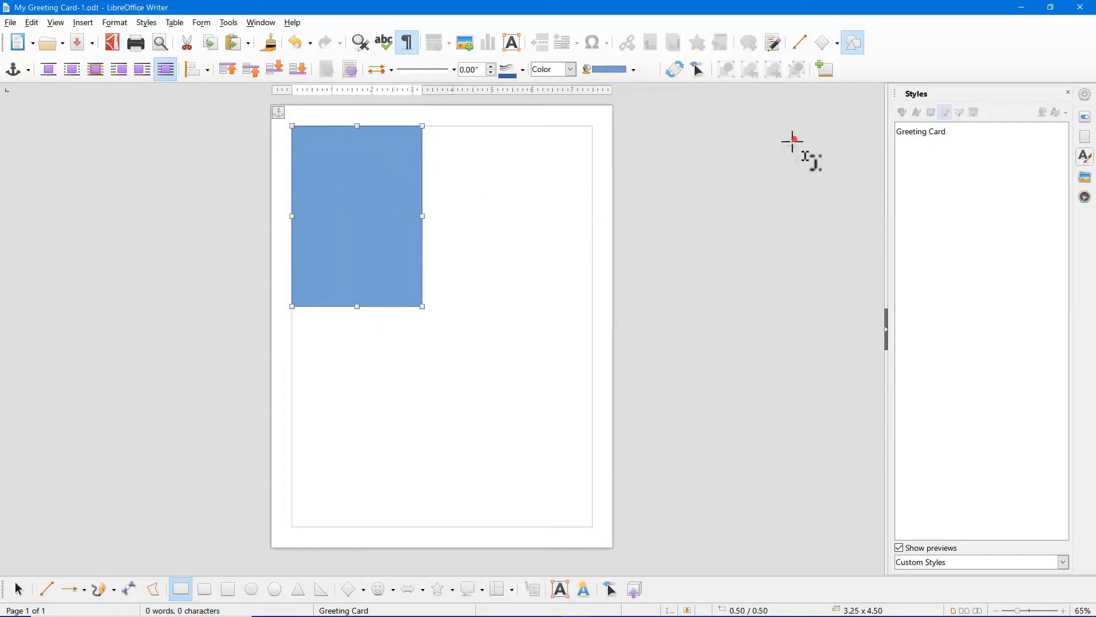
Step: Set the rectangle's fill transparency to 90%
click(1085, 91)
click(1031, 112)
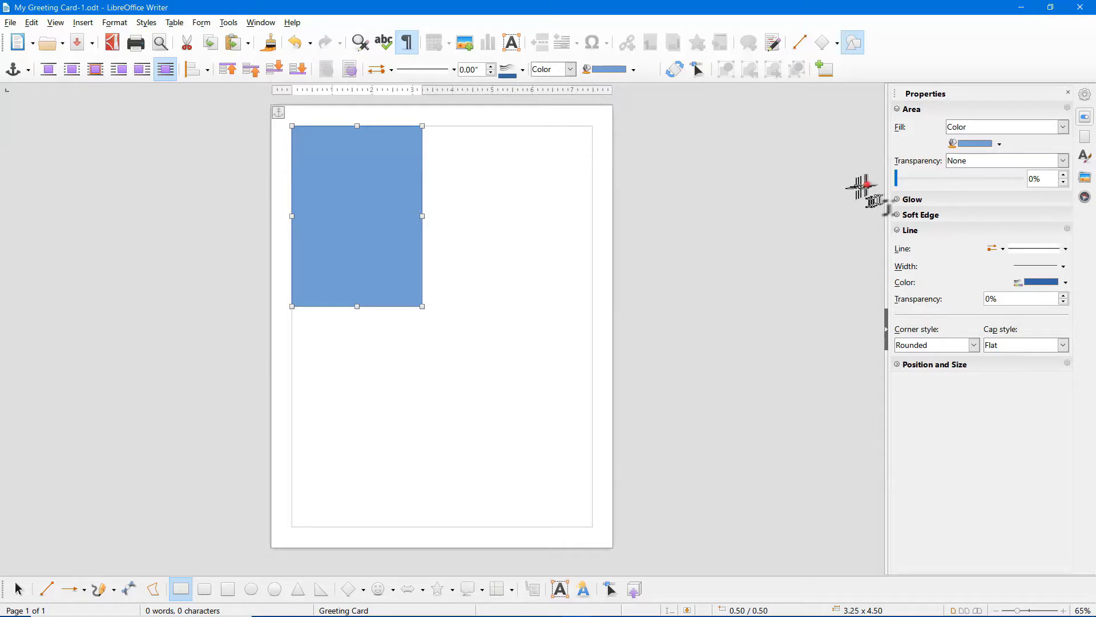
drag(896, 177, 1012, 178)
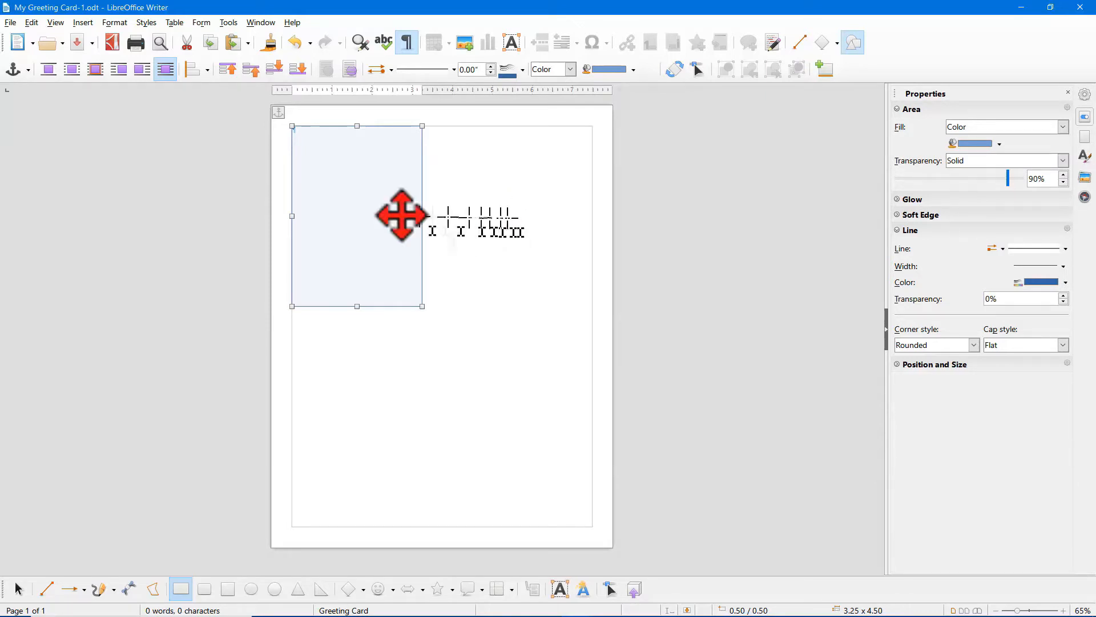
Step: Duplicate the rectangle by copying and pasting it, and move the copy right to about 2.65 inches from the page's left edge
right_click(350, 214)
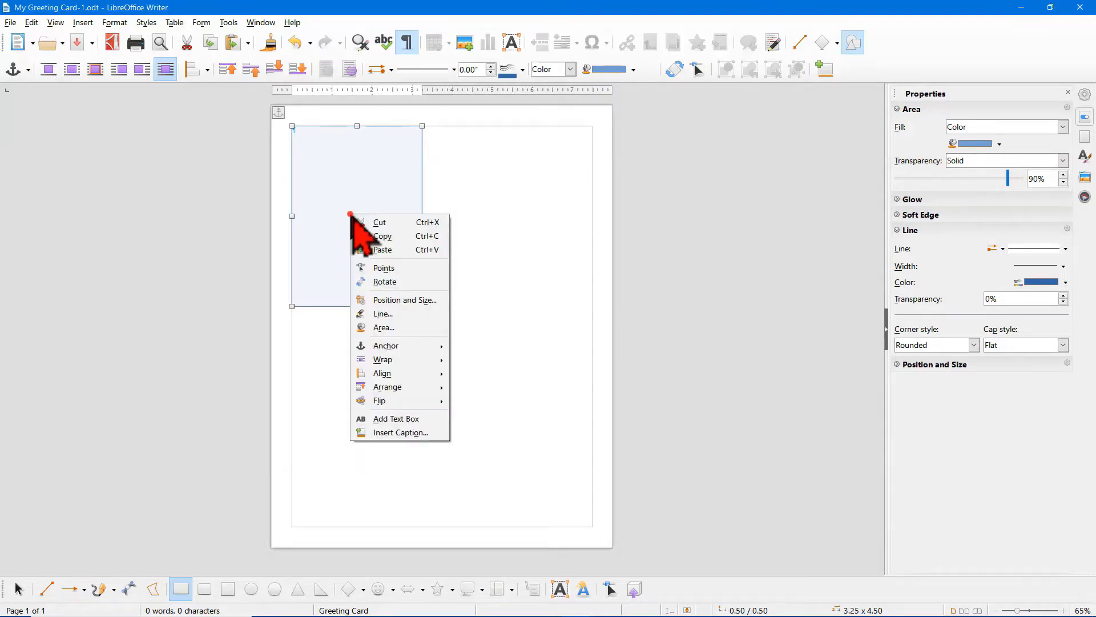
click(382, 235)
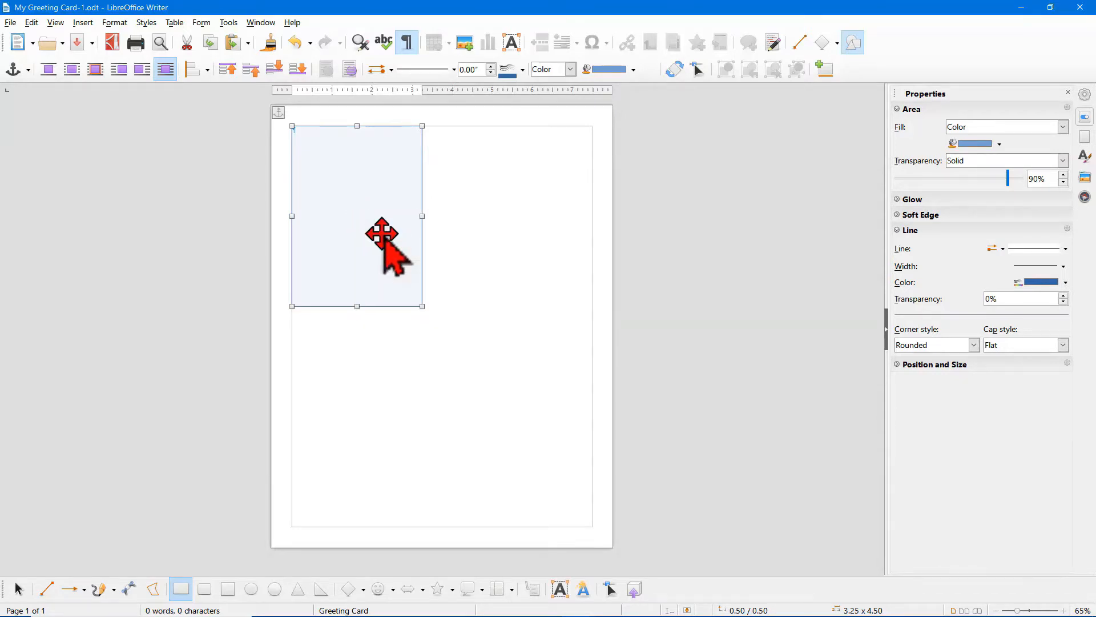
right_click(375, 199)
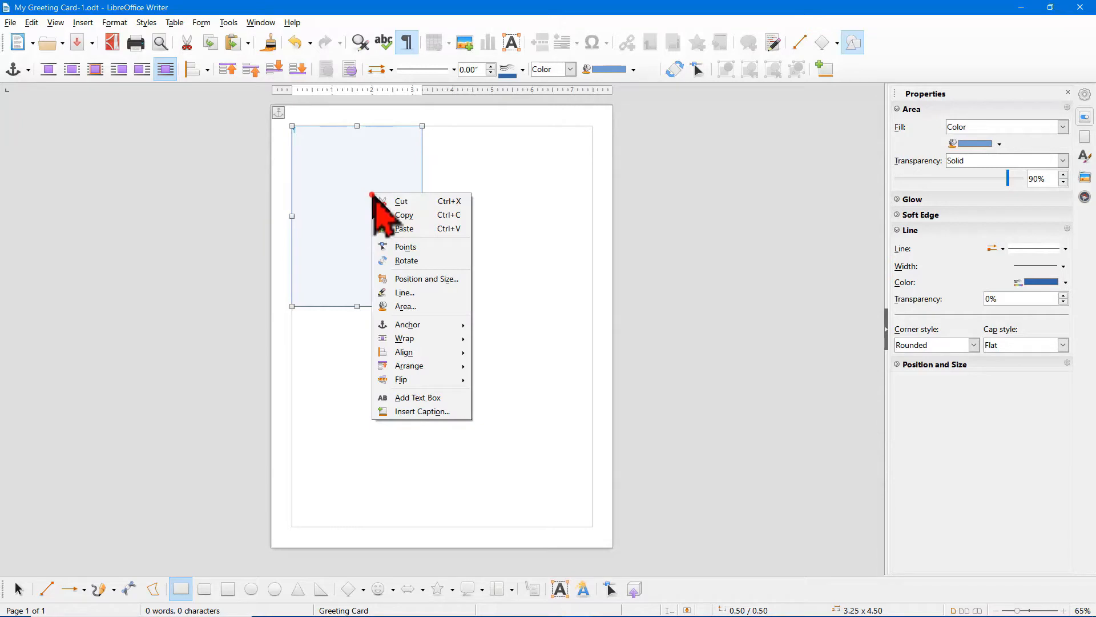
click(391, 228)
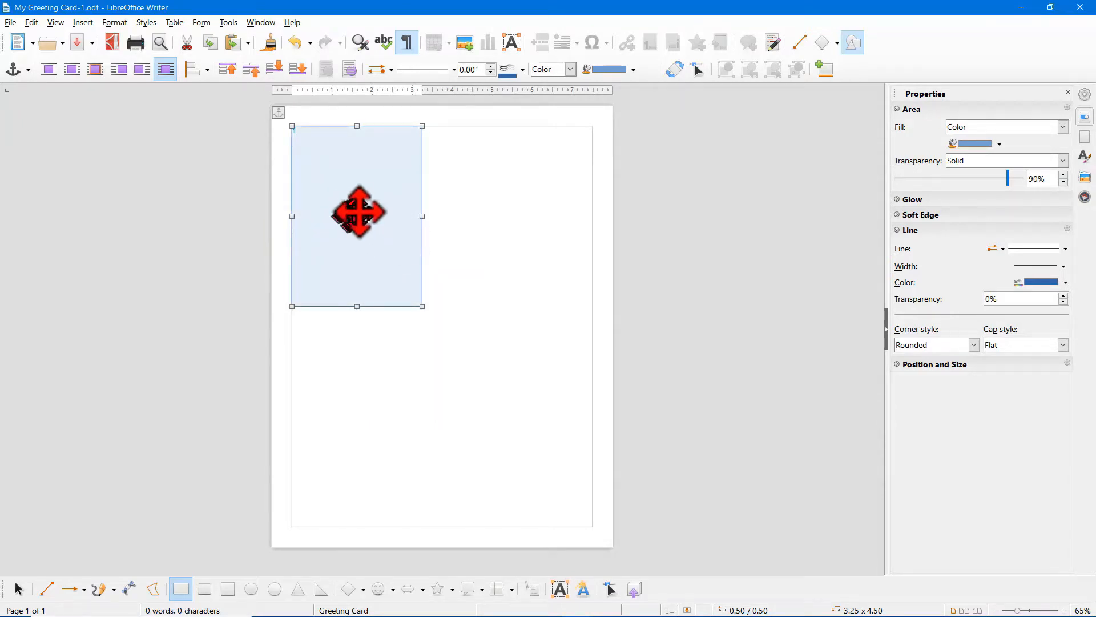
drag(357, 207, 442, 208)
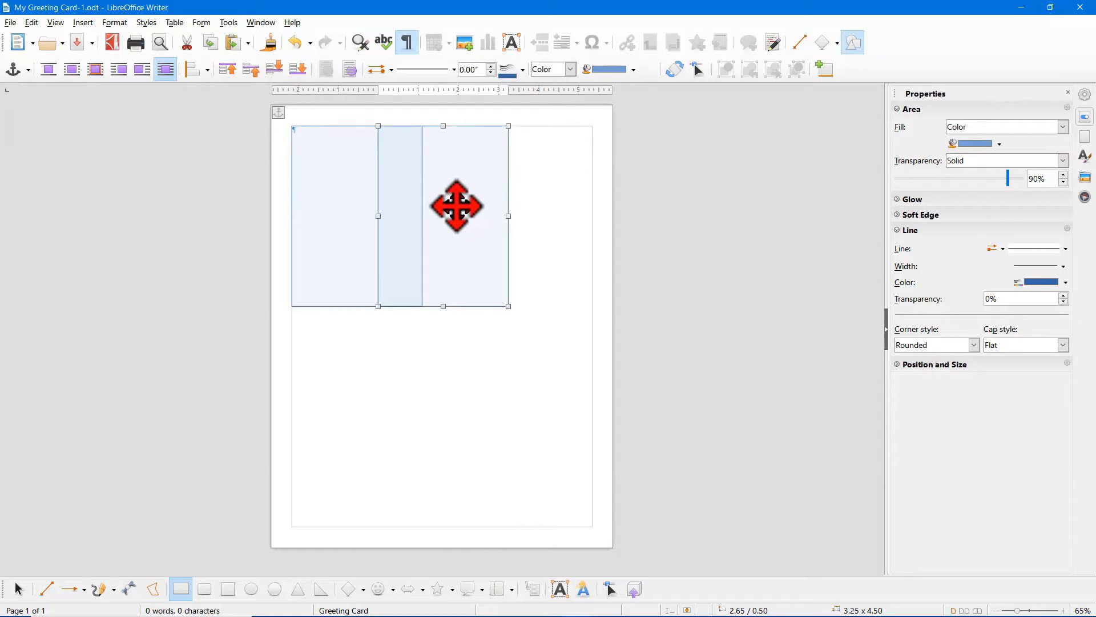
Step: Position the copied rectangle 4.75 inches from the left of the entire page
right_click(453, 207)
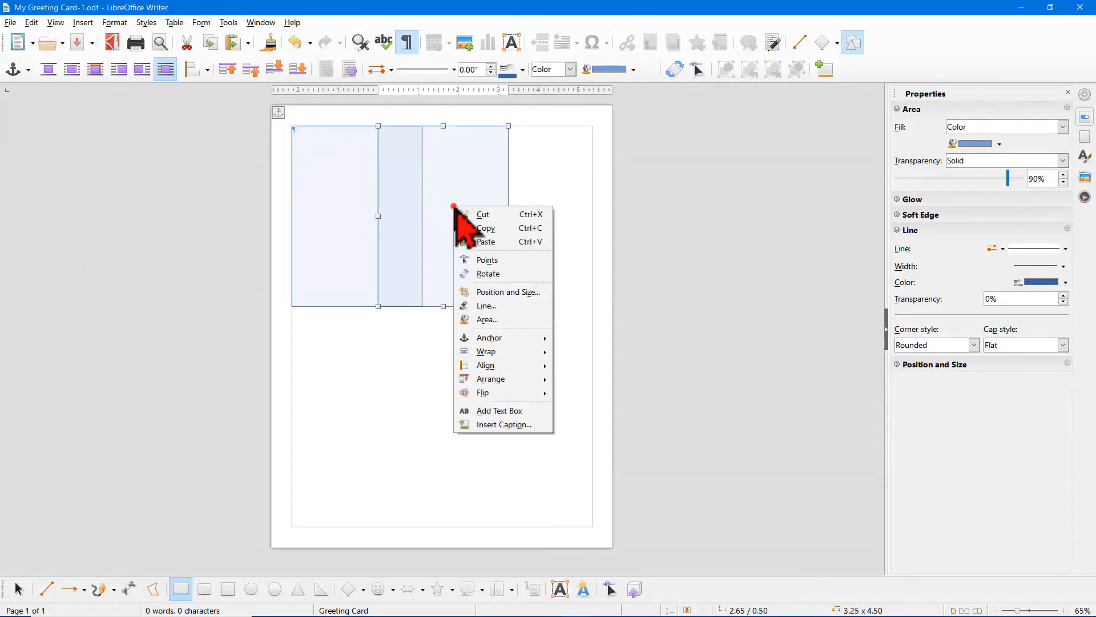
click(495, 292)
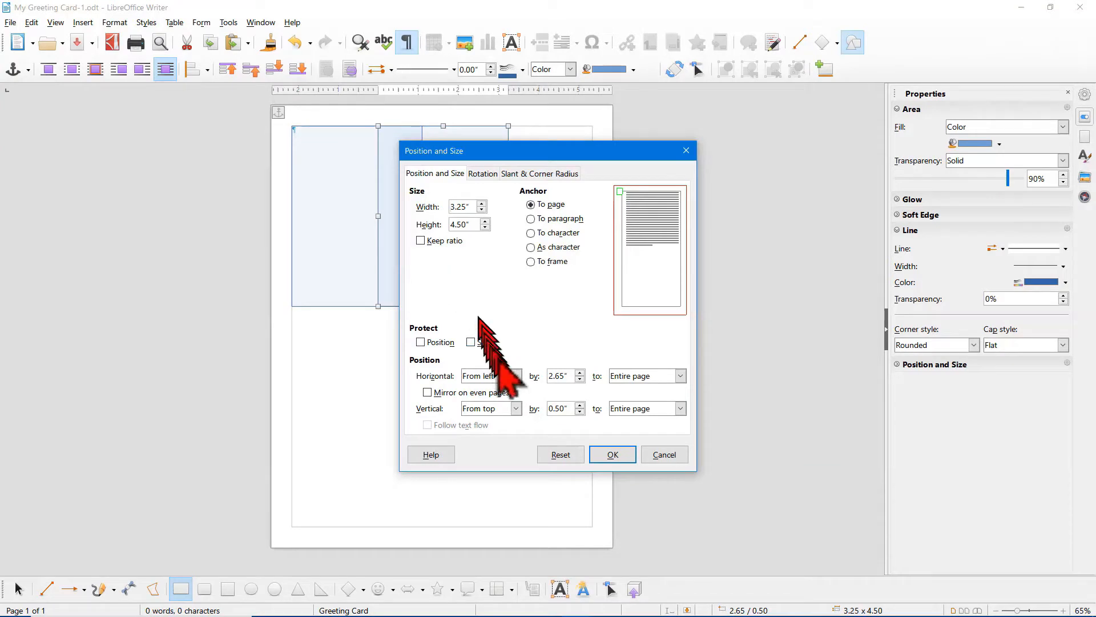
drag(560, 375, 543, 377)
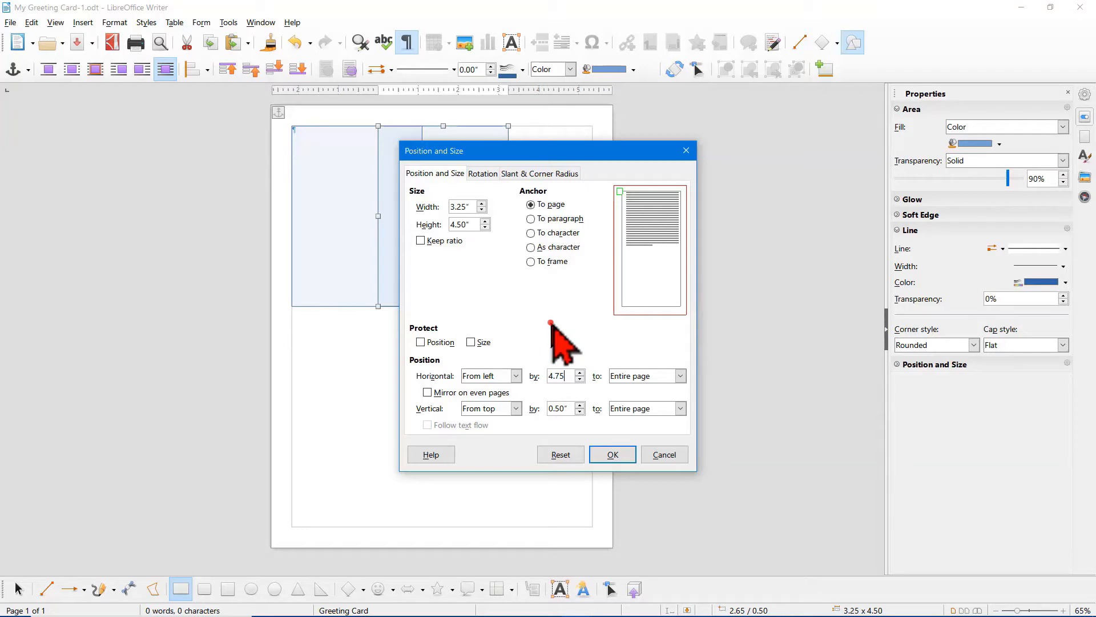
click(612, 453)
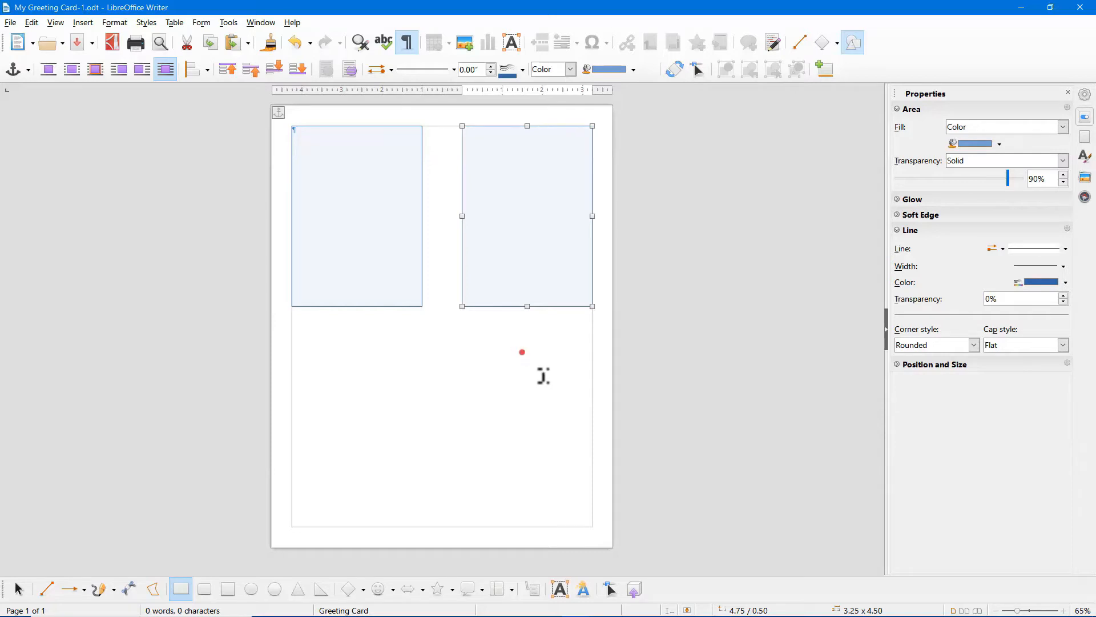
Step: Duplicate the upper-left rectangle on the page by copying and pasting it in place
click(361, 243)
right_click(361, 243)
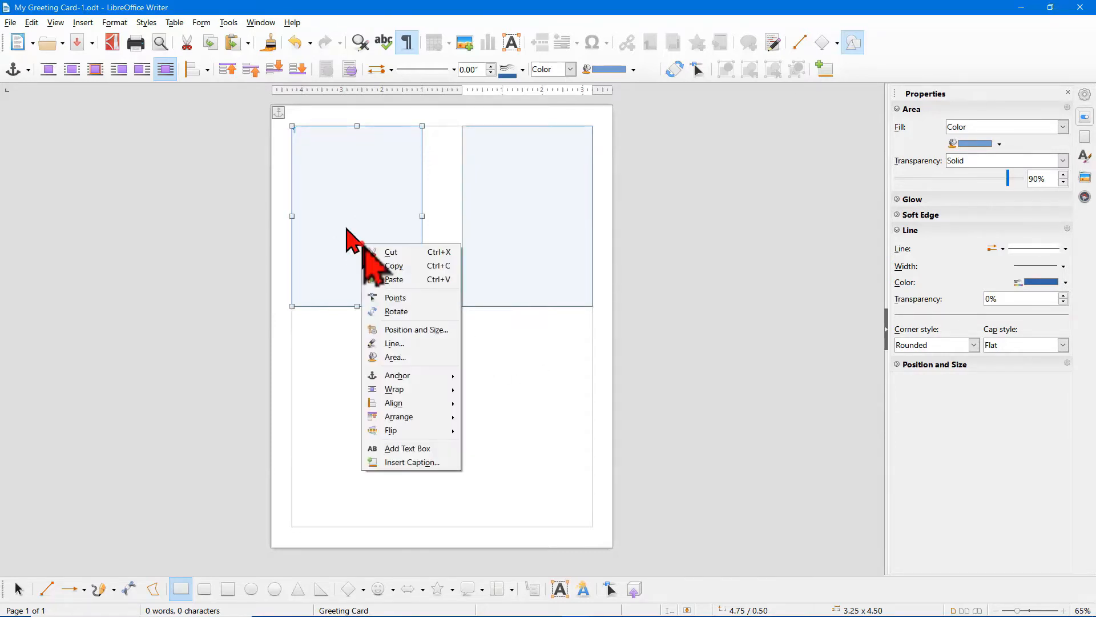
click(390, 266)
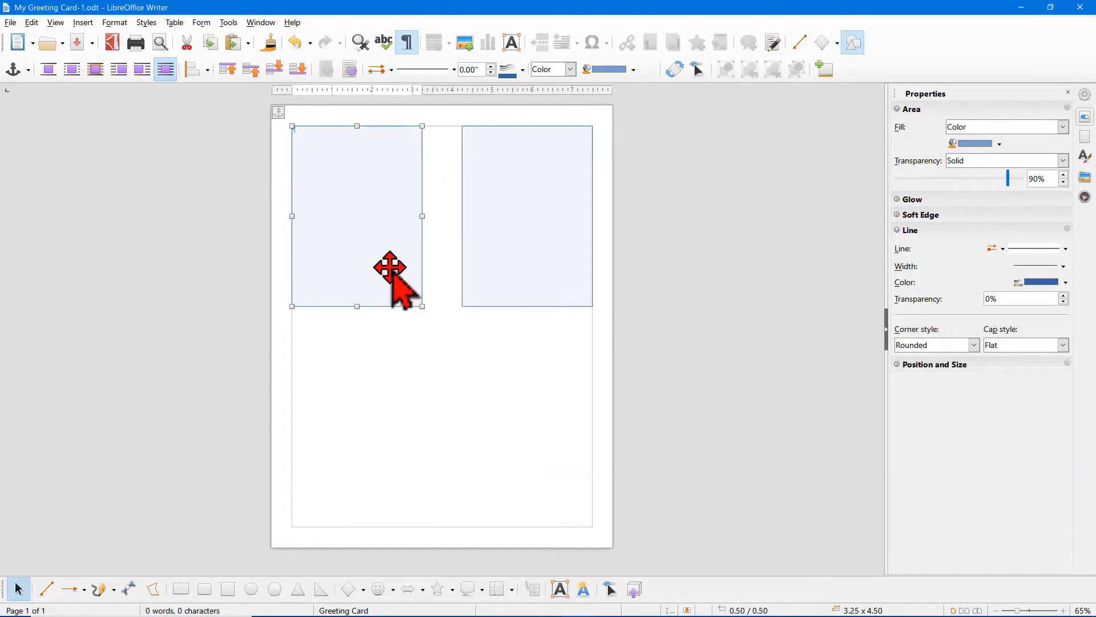
right_click(381, 253)
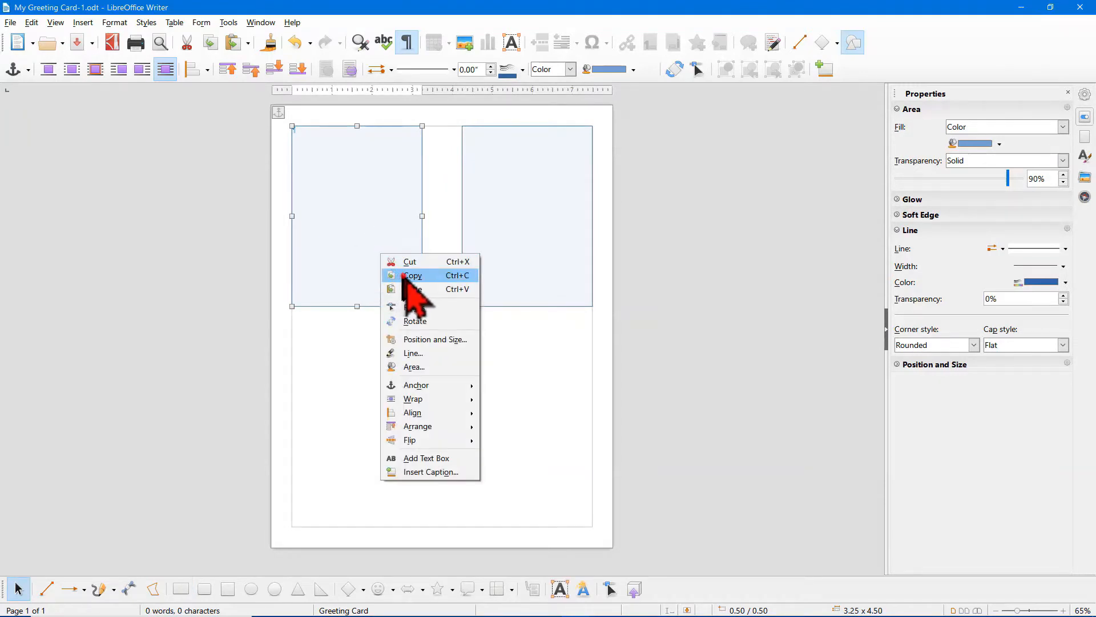
click(409, 288)
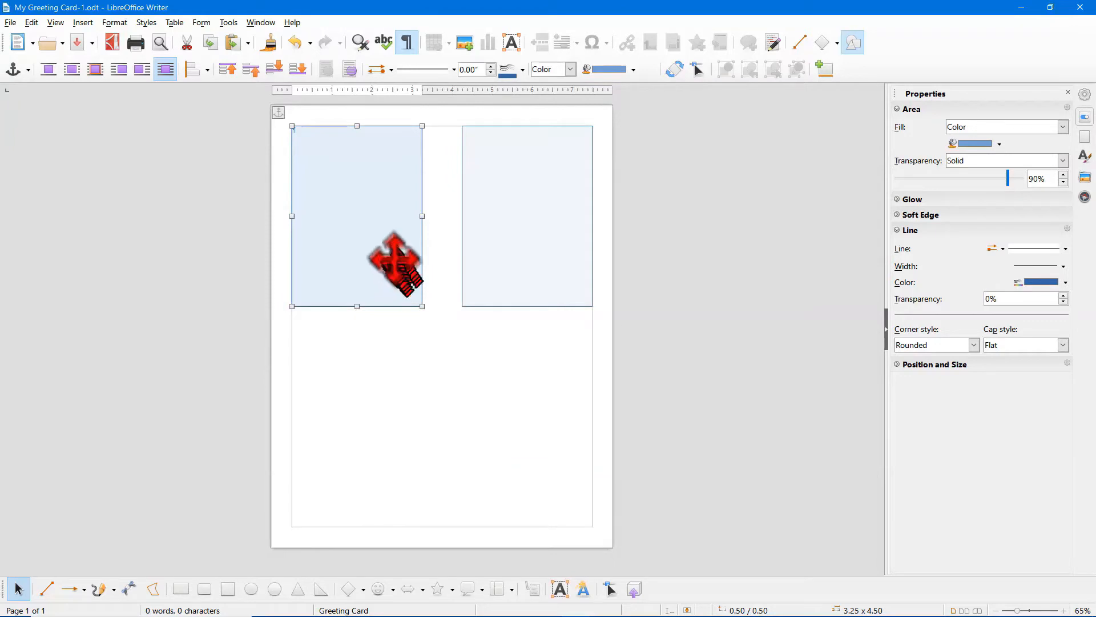
Step: Position the pasted copy of the upper-left rectangle 6.00 inches from the top of the entire page
right_click(375, 231)
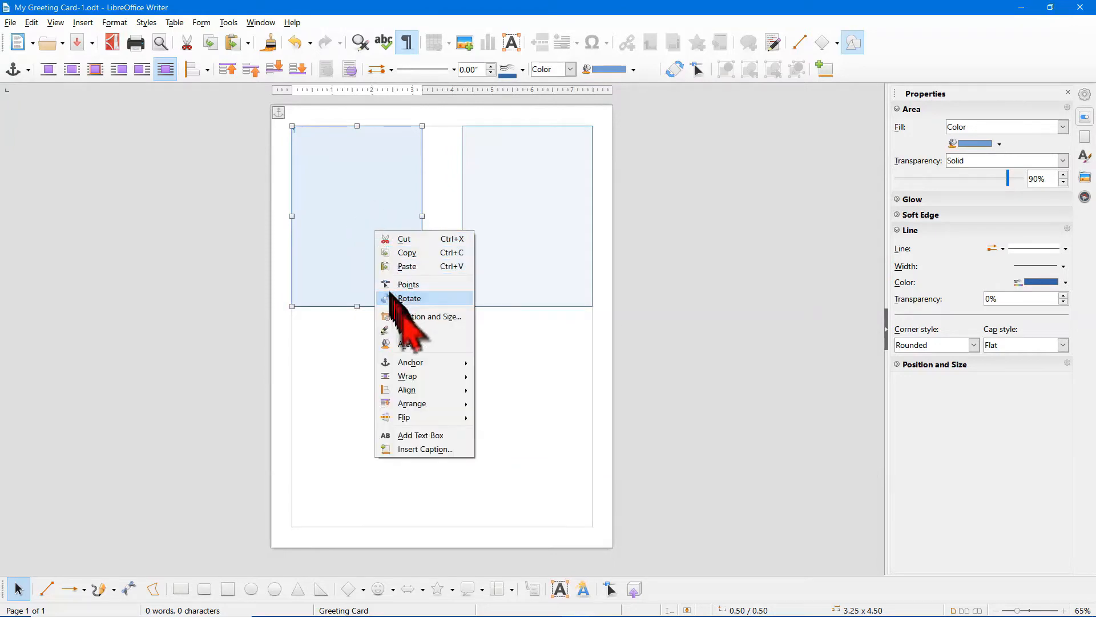
click(409, 317)
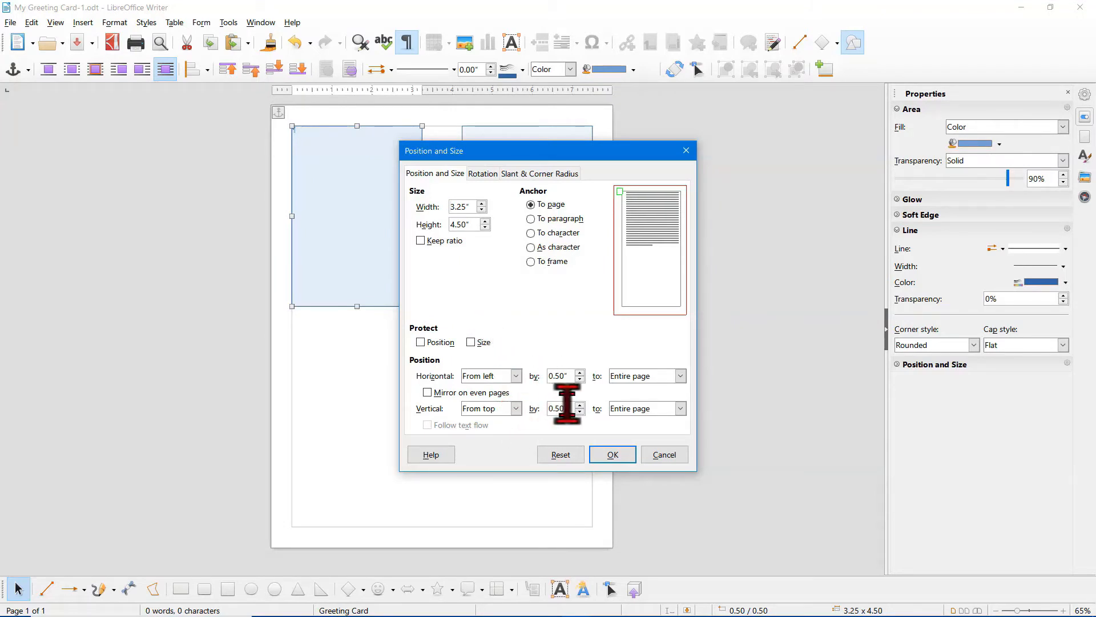
drag(570, 406, 545, 407)
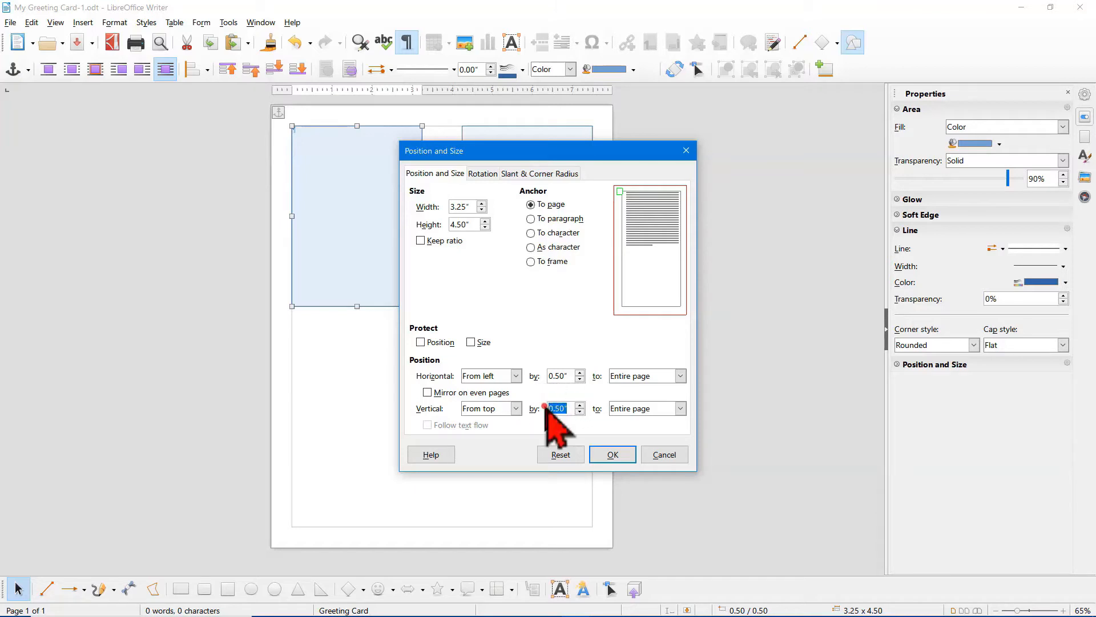
text(6)
key(Tab)
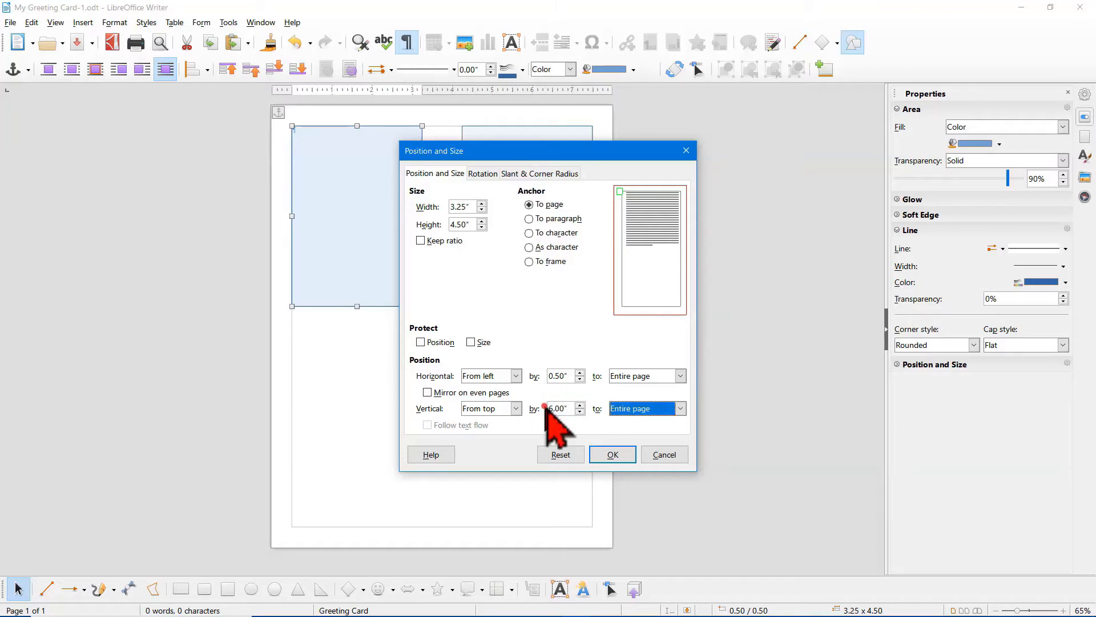
click(610, 454)
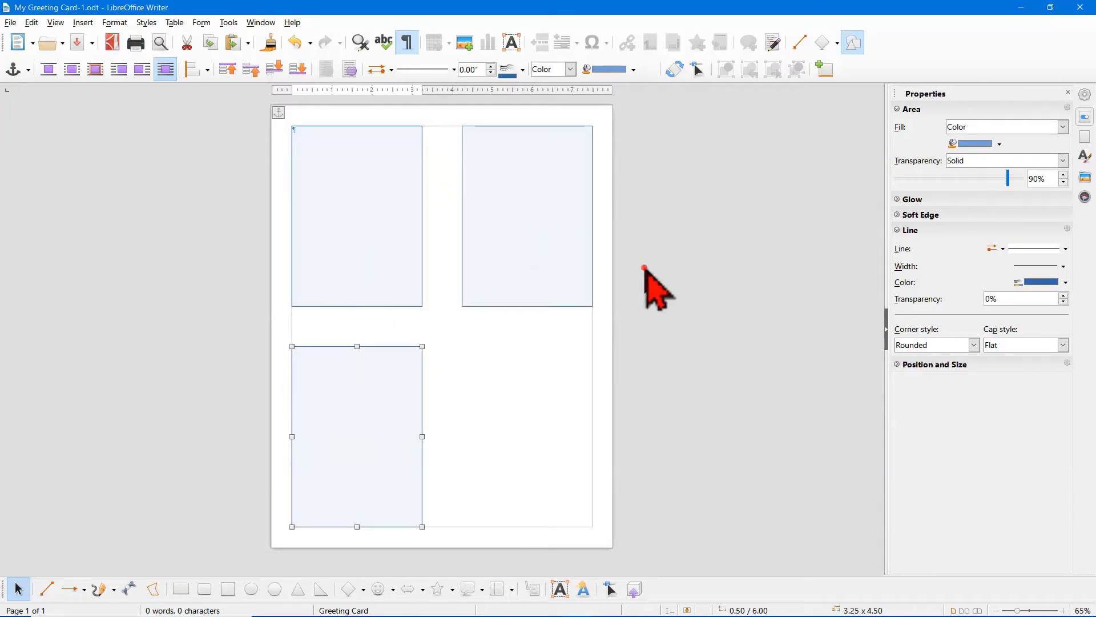
Step: Copy the upper-right rectangle on the page and paste the duplicate over it
right_click(515, 238)
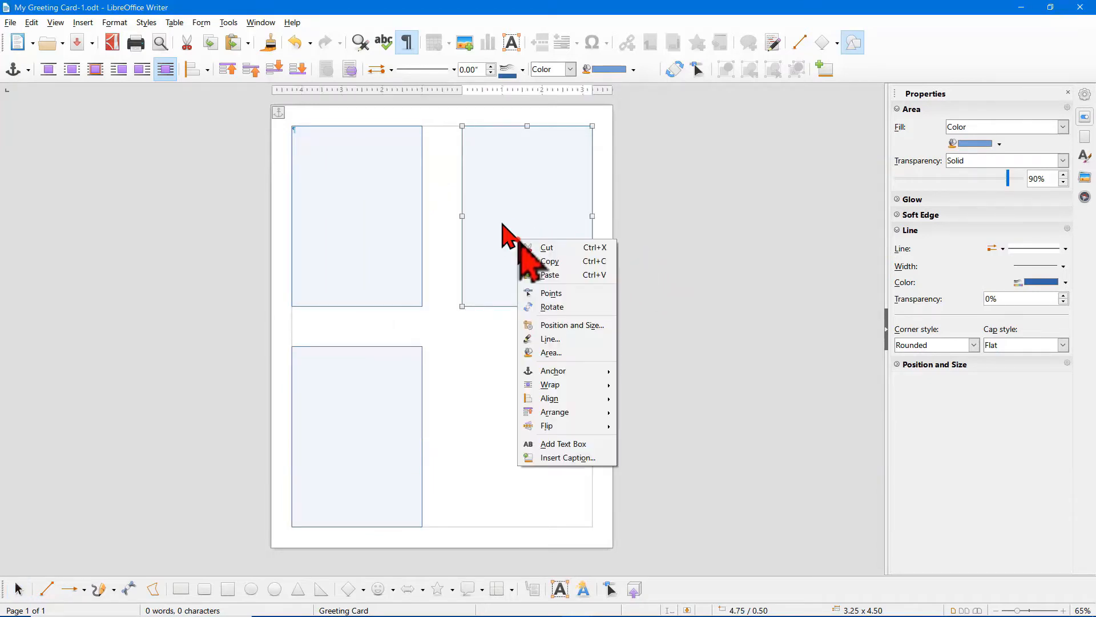
click(533, 260)
right_click(536, 256)
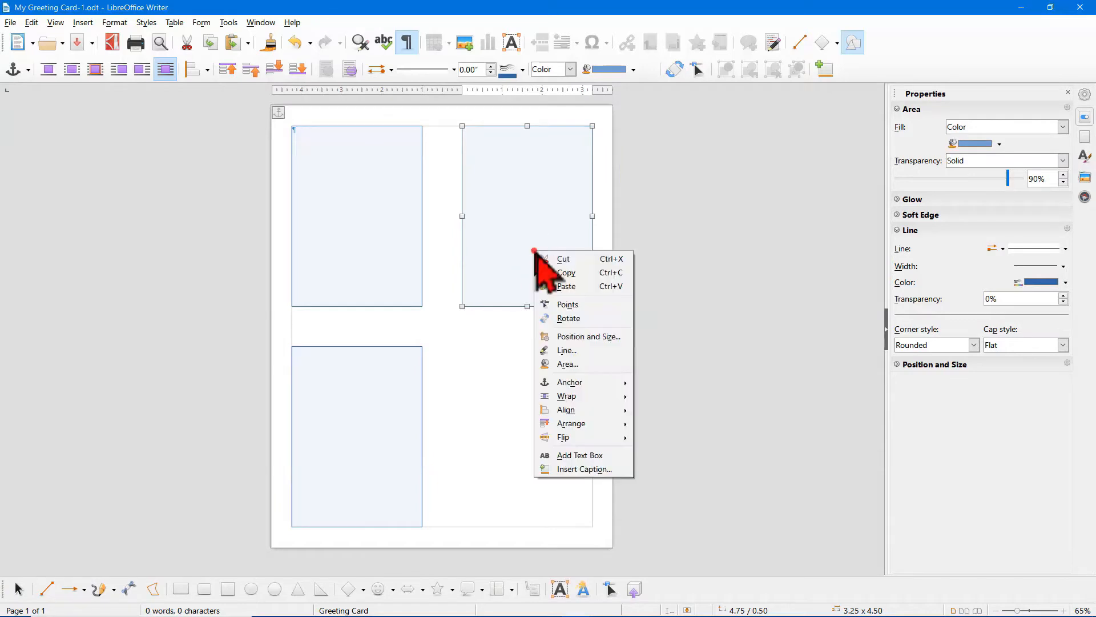
click(554, 285)
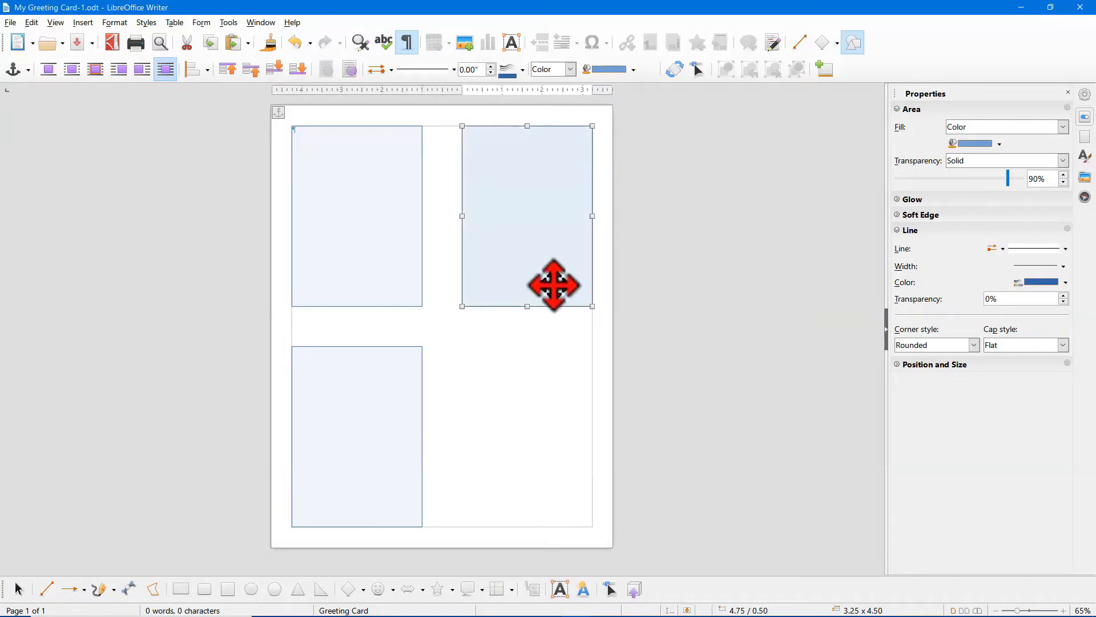
Step: Position the pasted copy of the upper-right rectangle 6 inches from the top of the entire page
right_click(532, 263)
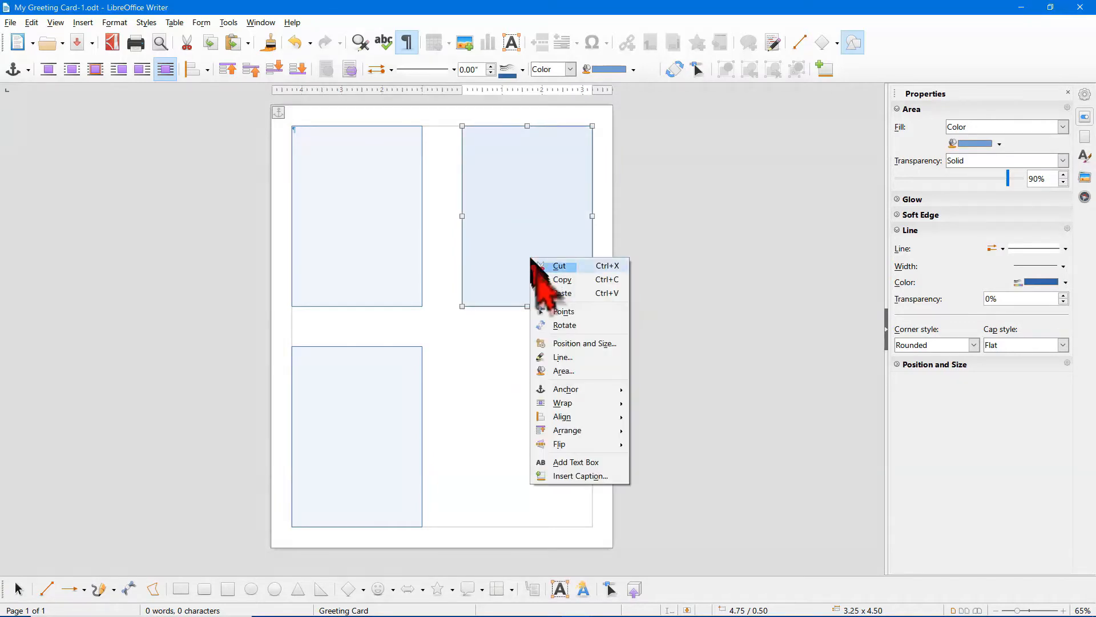
click(572, 343)
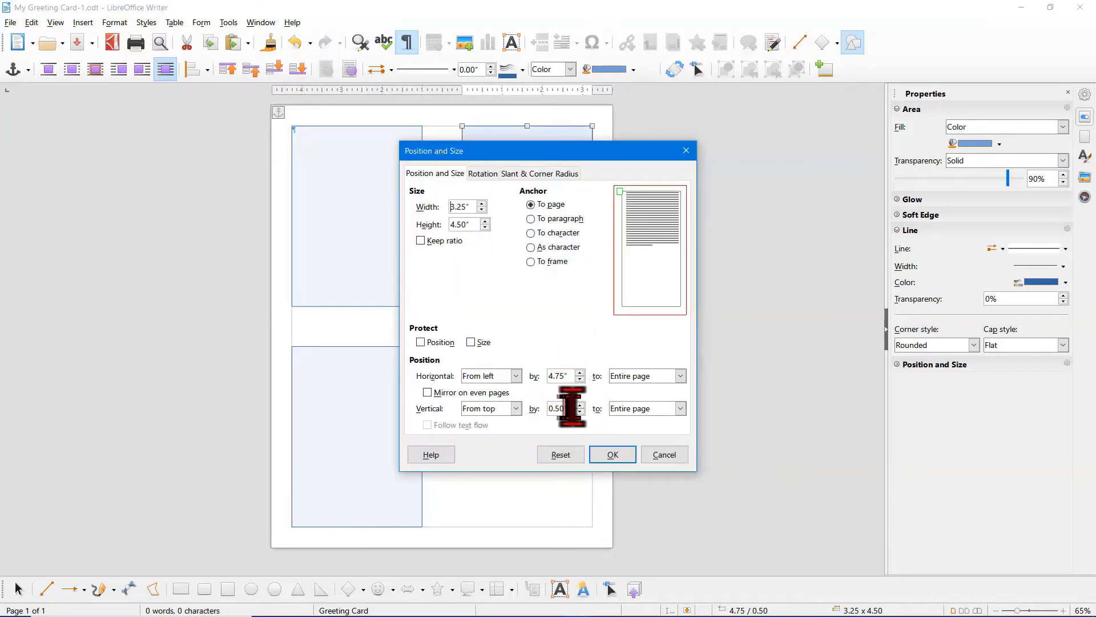
drag(573, 407, 547, 408)
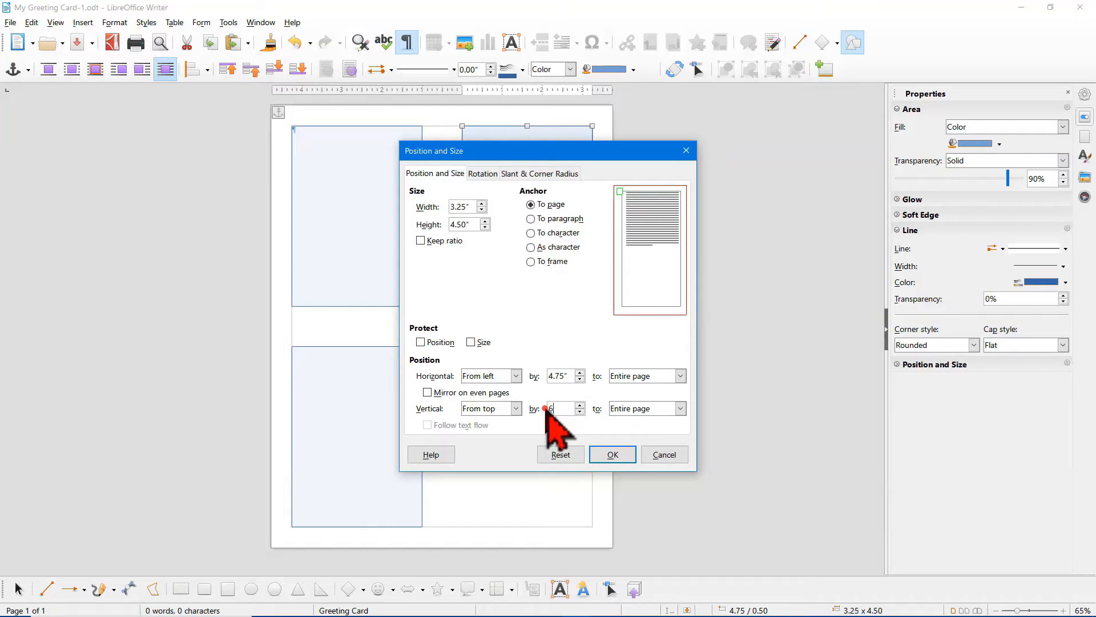
text(6)
key(Return)
click(374, 237)
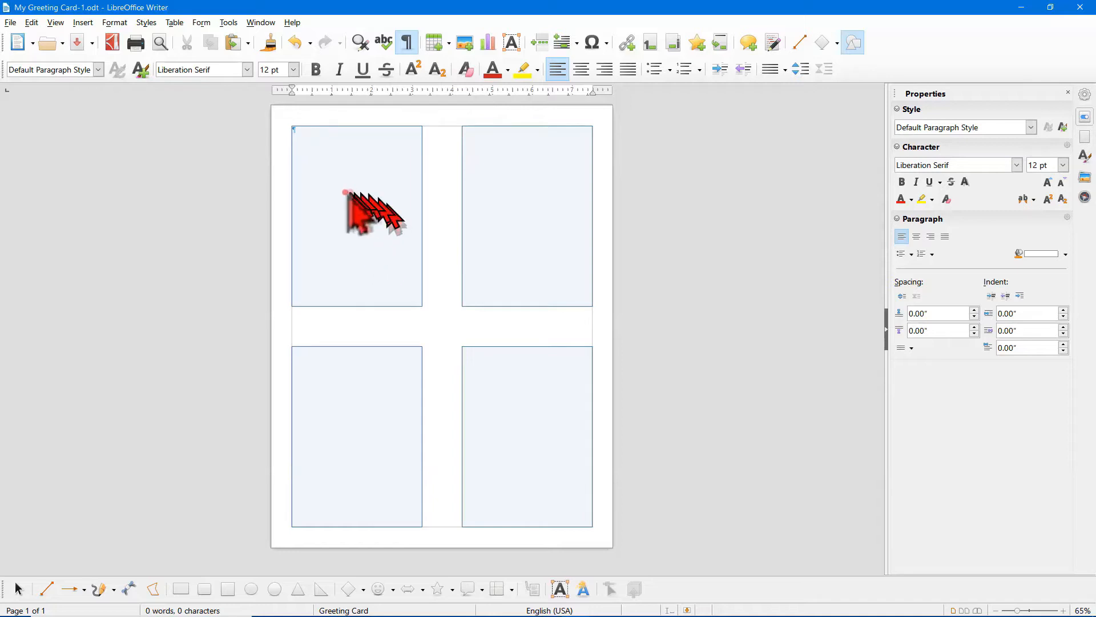
Step: Change the fill color of the upper-right rectangle to yellow from the standard palette
click(512, 222)
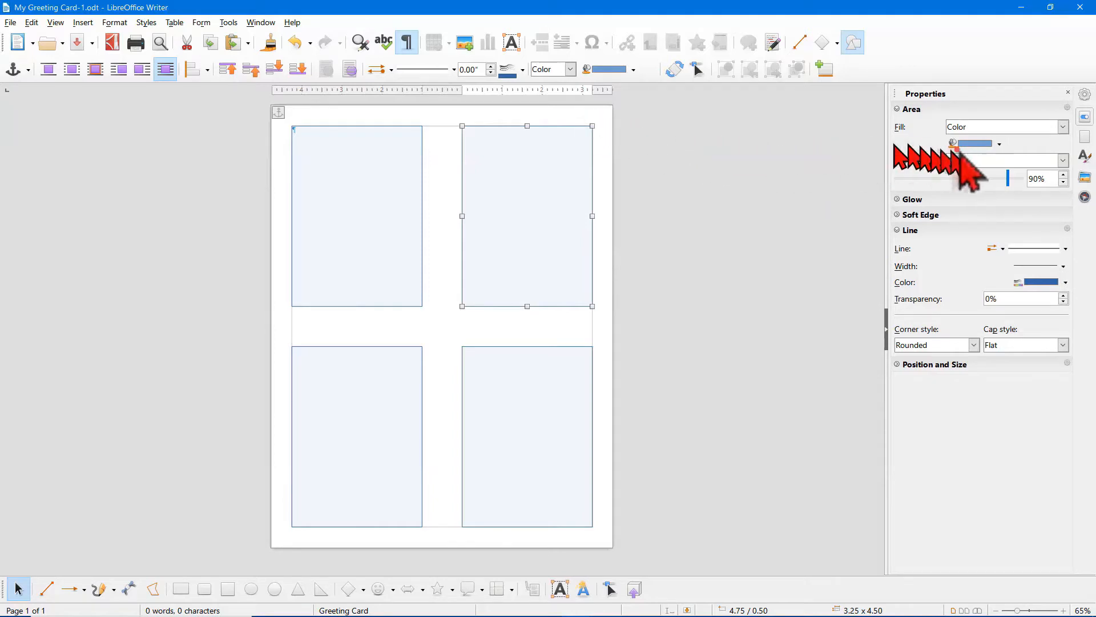
click(978, 144)
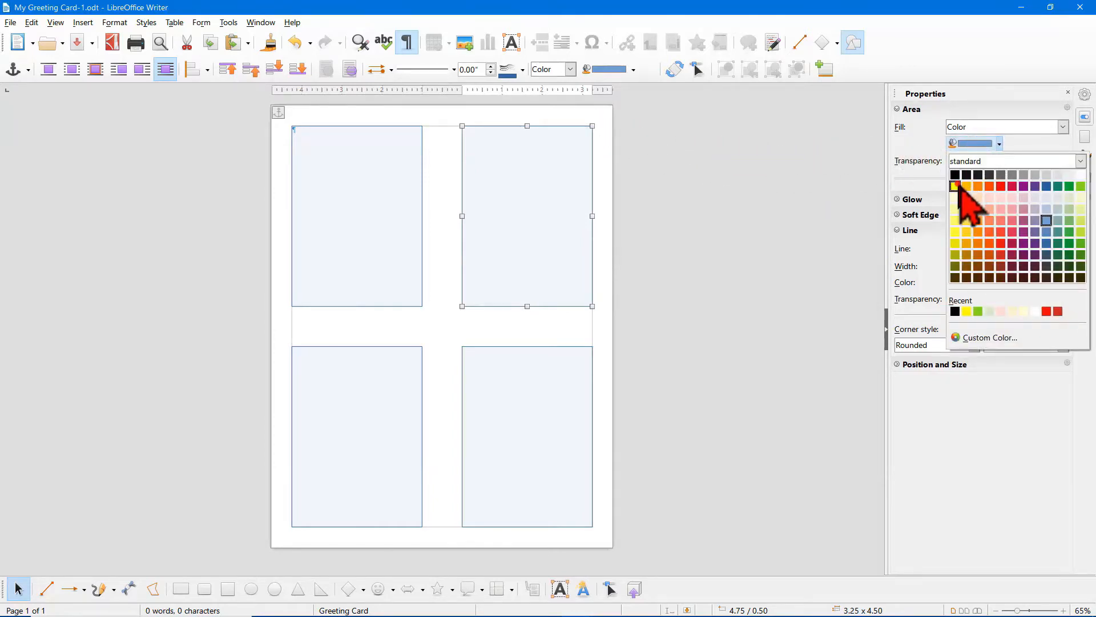
click(956, 186)
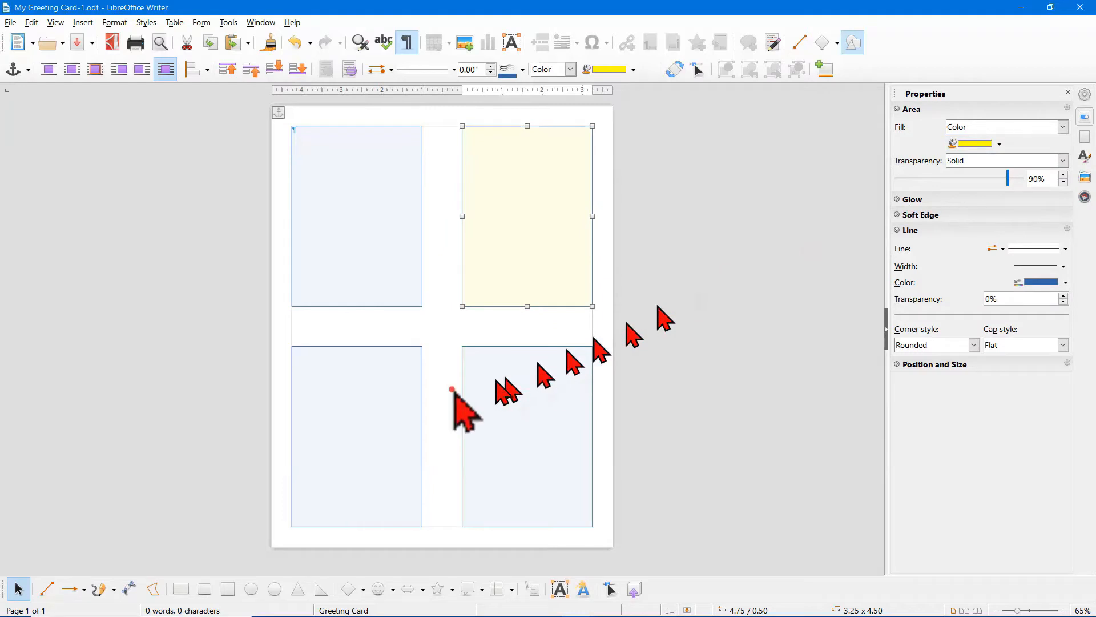
Step: Change the fill color of the lower-left rectangle to red from the standard palette
click(380, 400)
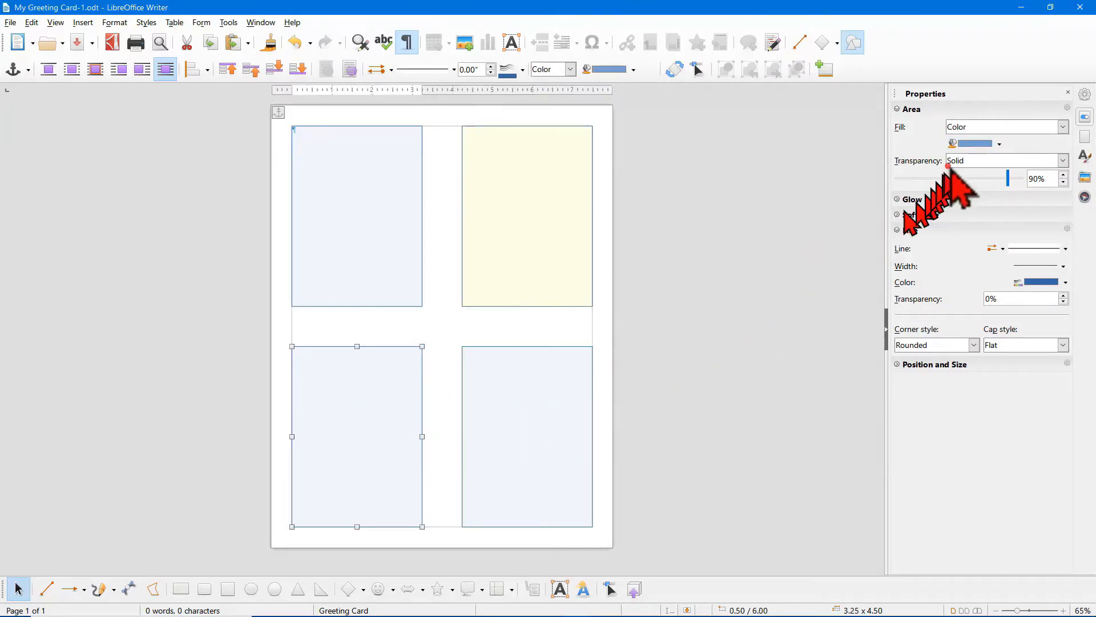
click(972, 141)
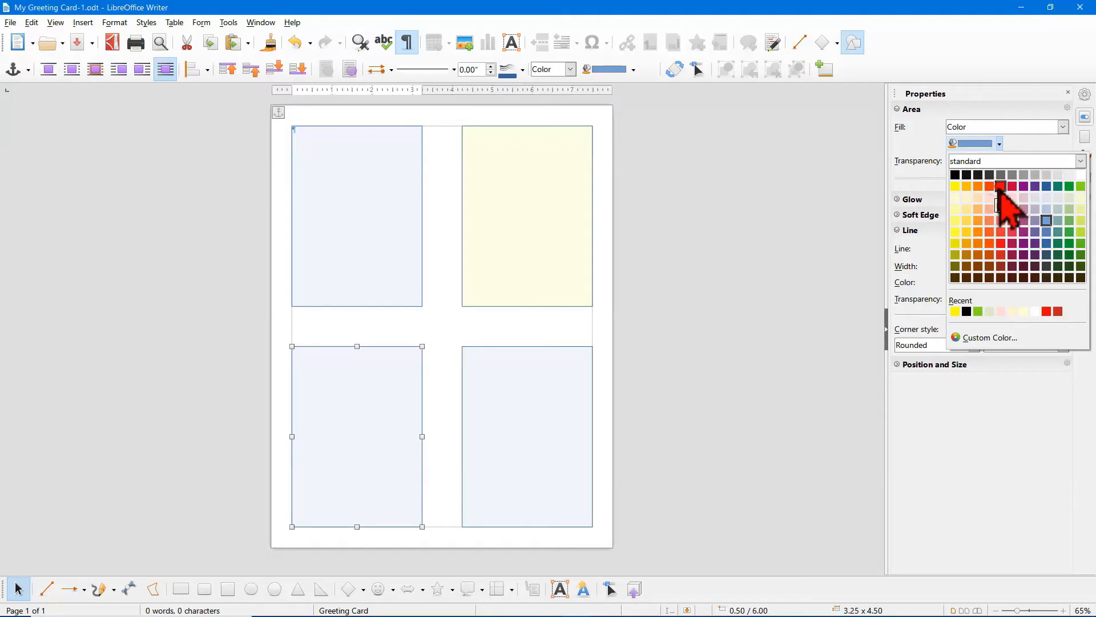
click(999, 187)
Step: Change the lower-right rectangle's fill color to light green from the standard palette and save the document
click(524, 387)
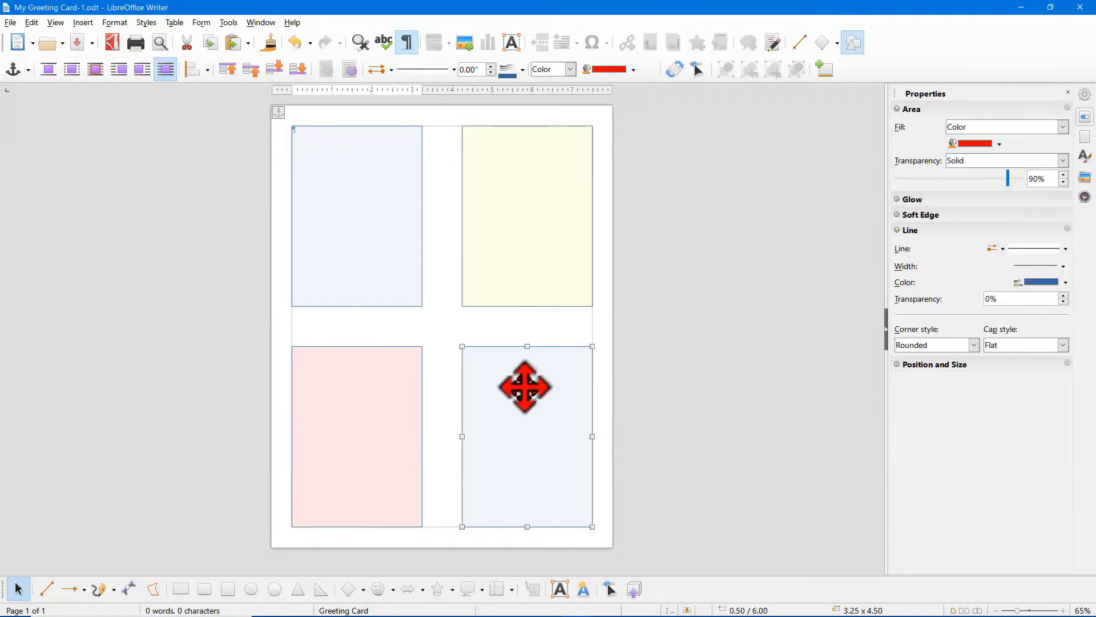
click(998, 144)
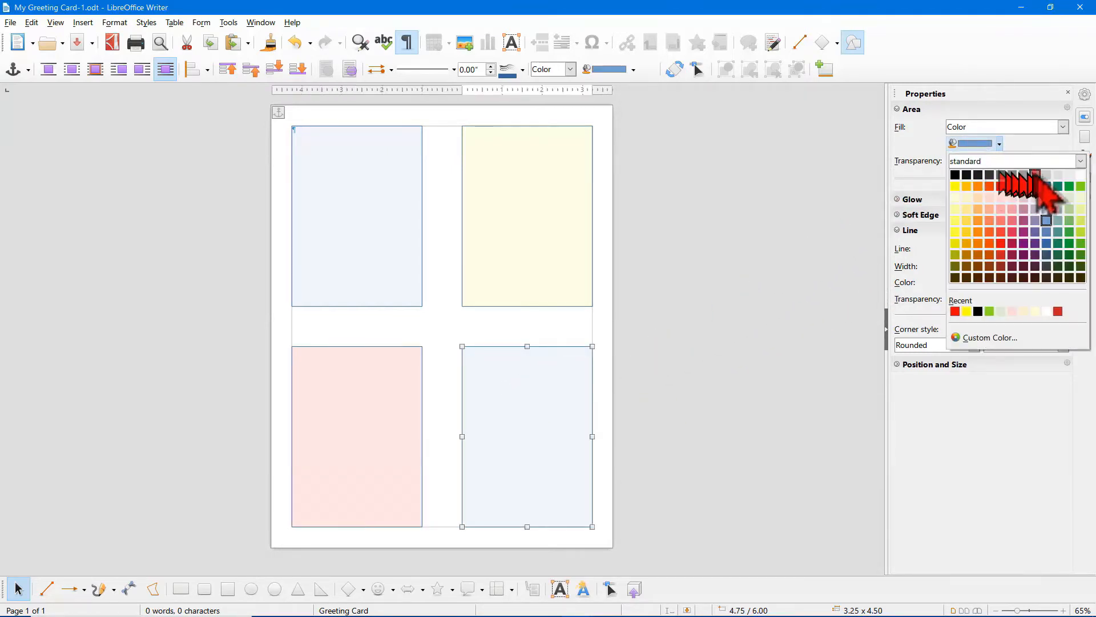
click(1078, 187)
click(644, 246)
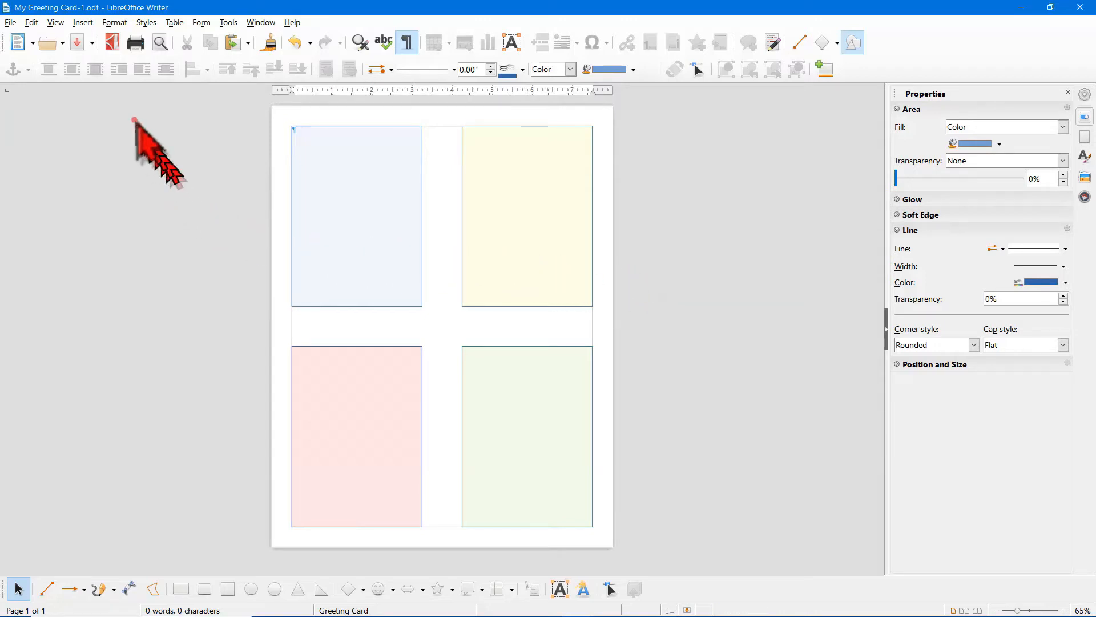
click(77, 43)
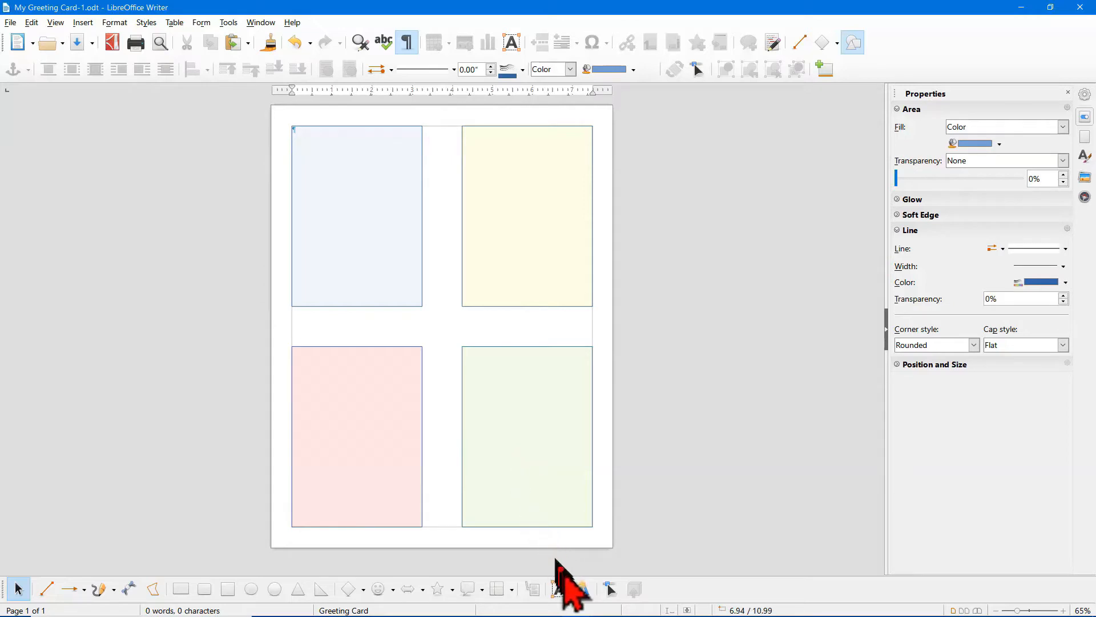
Step: Insert a text box about 2.3 by 1.0 inches low in the green rectangle, containing "A card for you.", and select the box
click(559, 589)
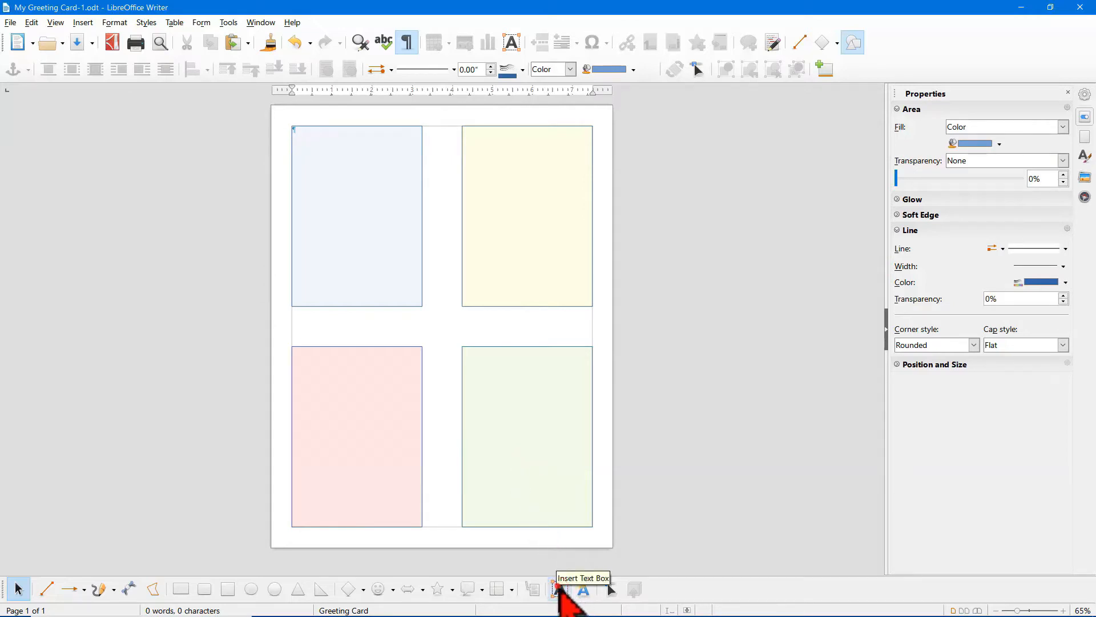
drag(484, 469, 579, 513)
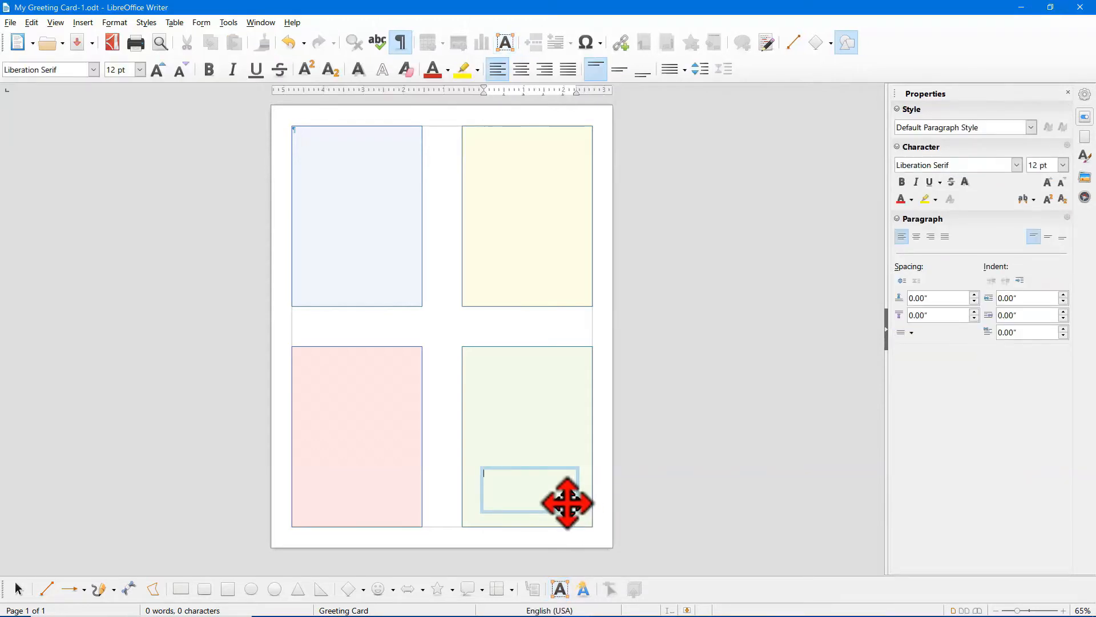
text(A card for you.)
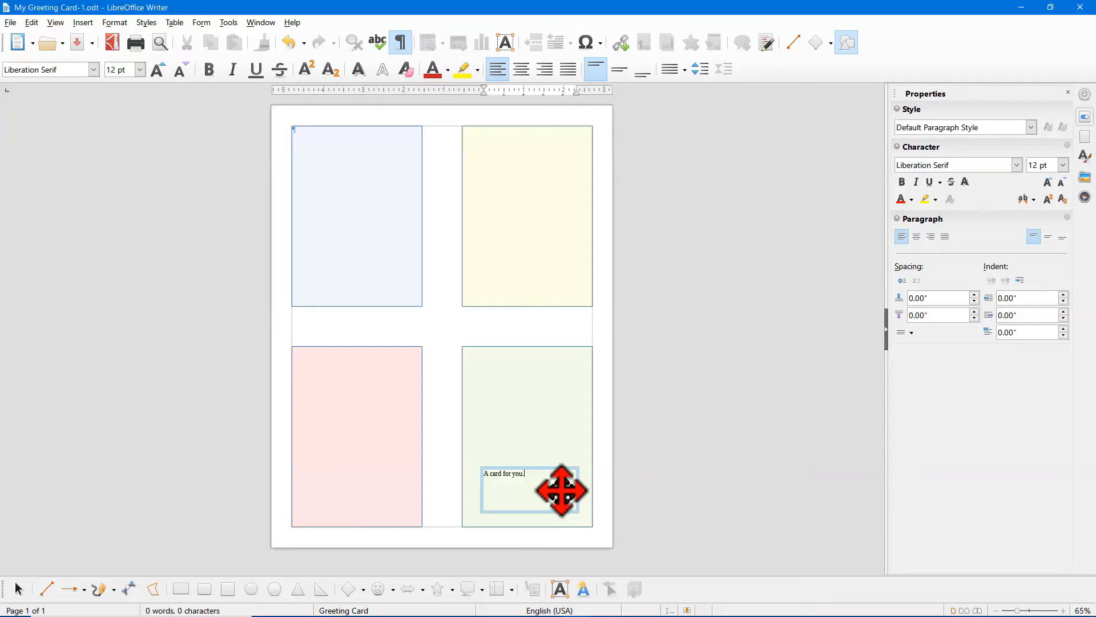
click(599, 451)
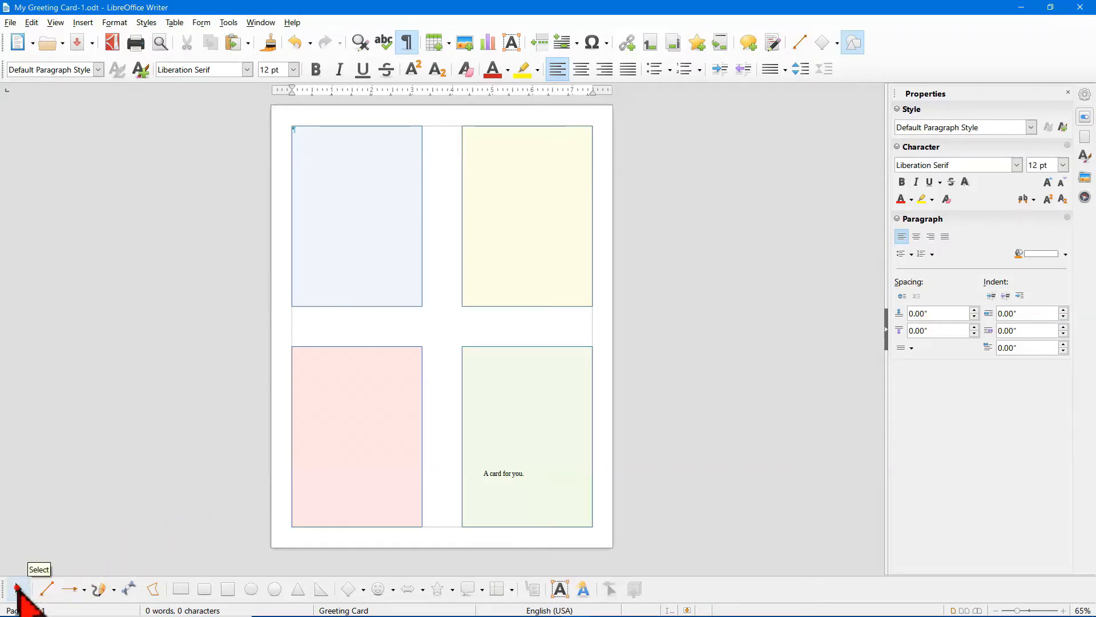
click(17, 588)
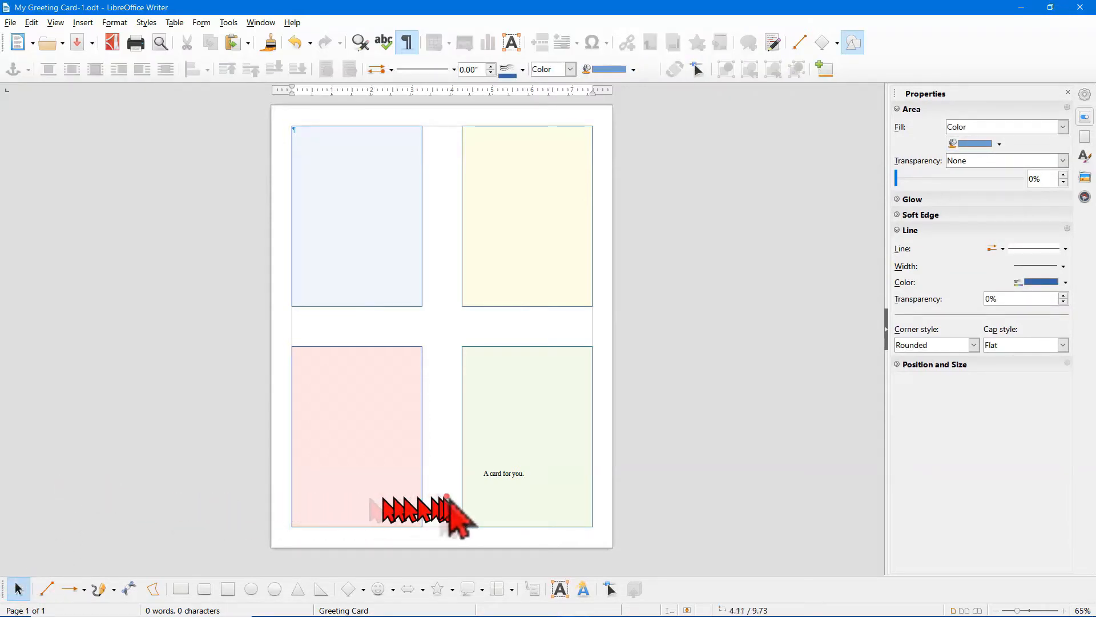
click(508, 473)
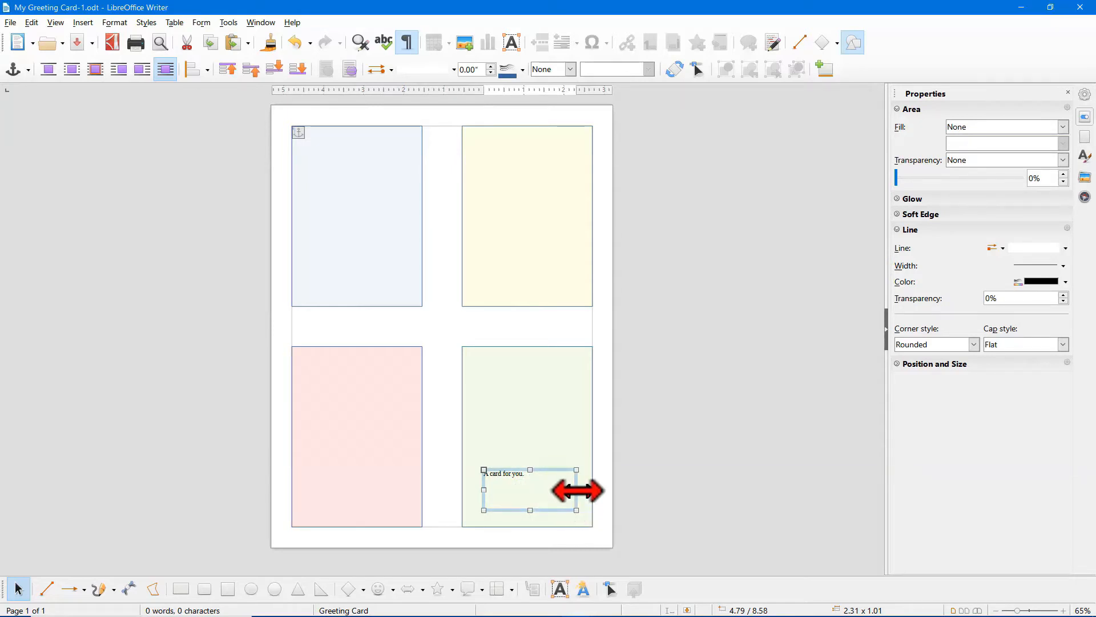
Step: Format the "A card for you." text in the green rectangle as centered, bold and 24 pt
double_click(514, 482)
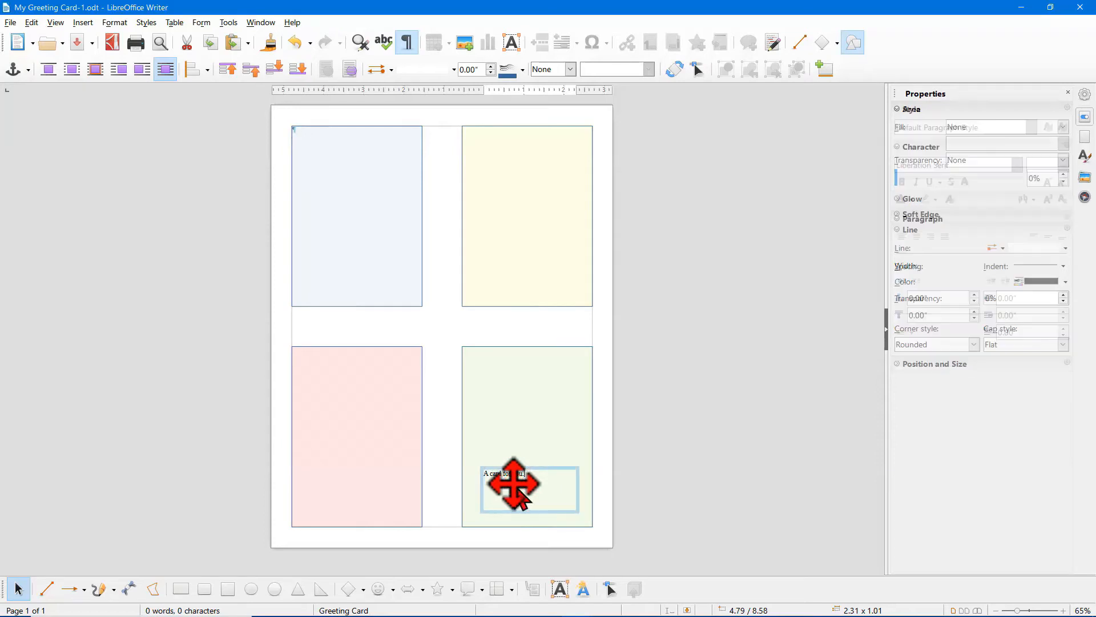
text(.)
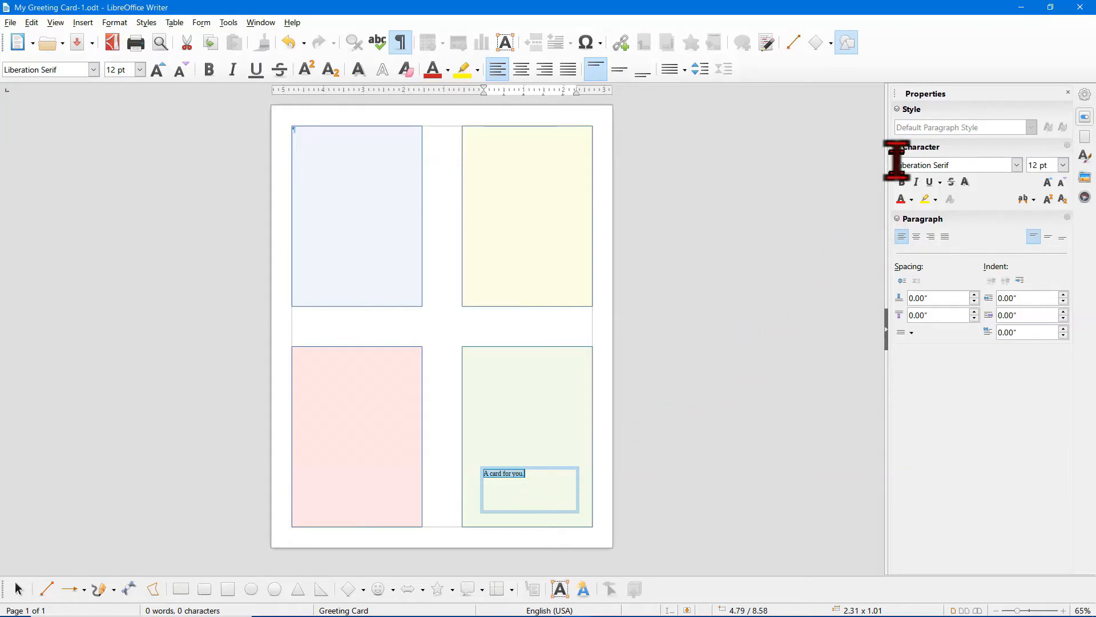
click(917, 236)
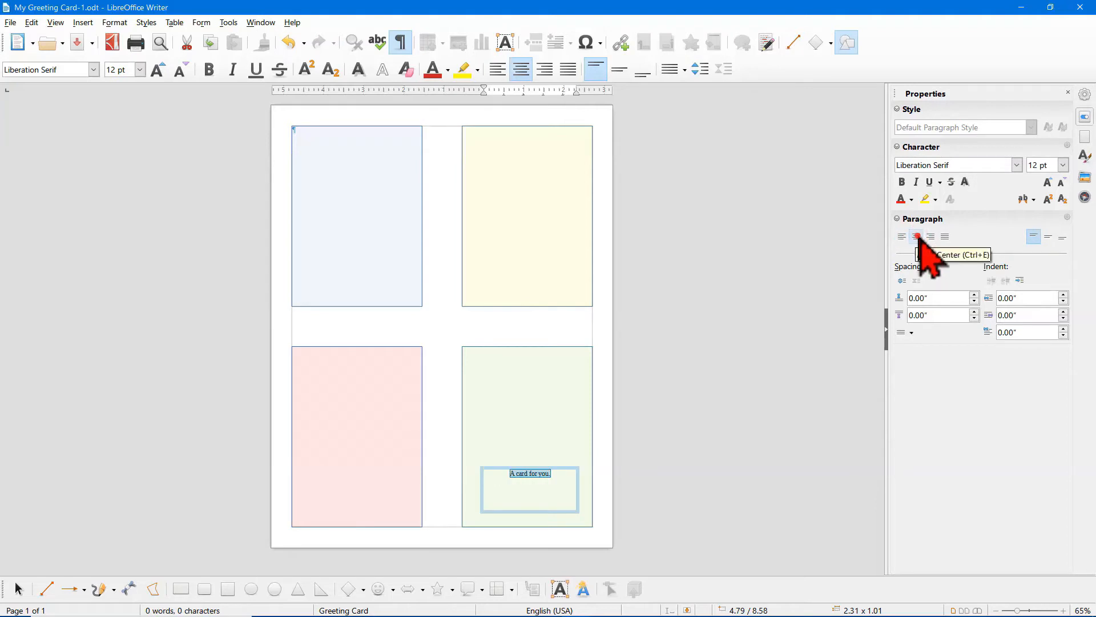
click(901, 181)
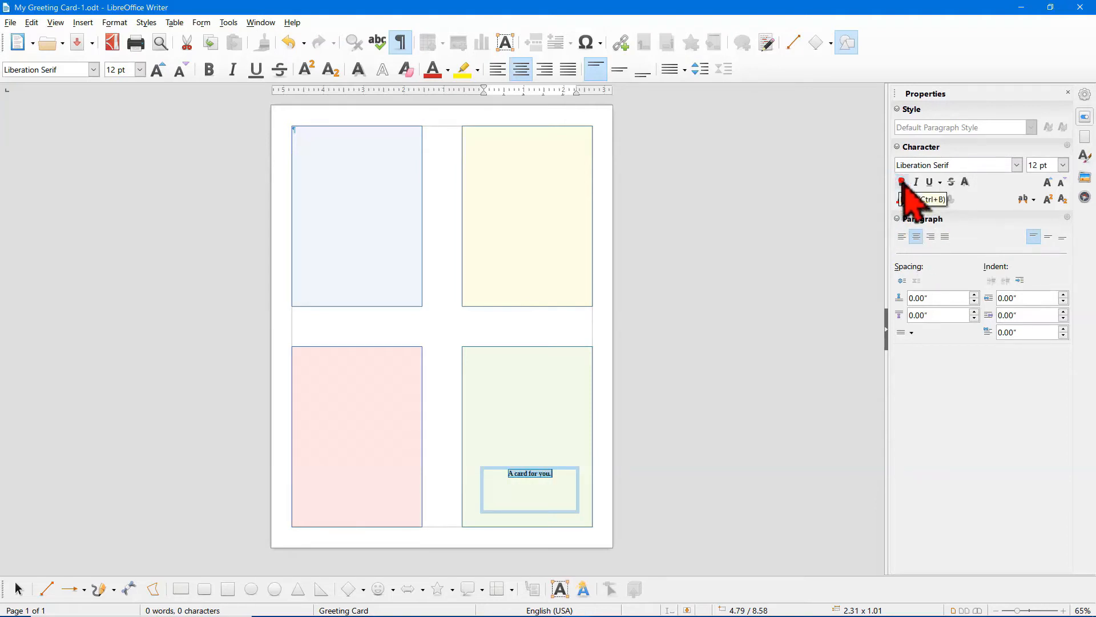
click(1048, 181)
click(1048, 181)
click(1048, 182)
click(1048, 181)
click(1048, 181)
click(1049, 183)
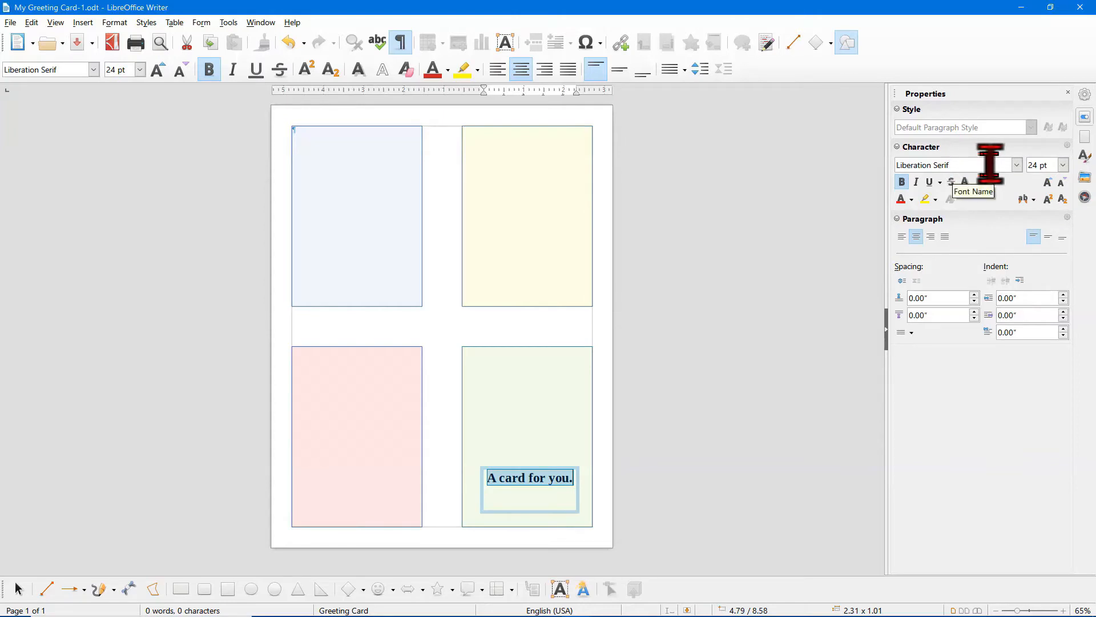
Step: Shrink the "A card for you." text box to about 2.3 by 0.5 inches and place it near the green rectangle's lower edge
click(632, 464)
click(17, 588)
click(506, 482)
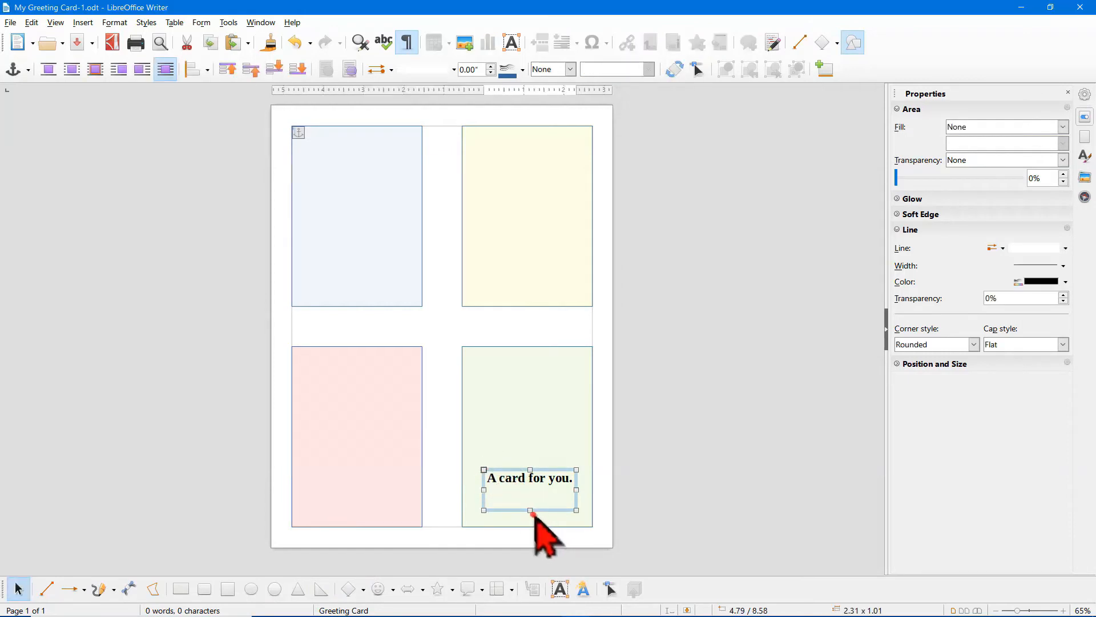
mouse_move(530, 508)
mouse_down()
mouse_move(531, 489)
mouse_move(538, 500)
mouse_up()
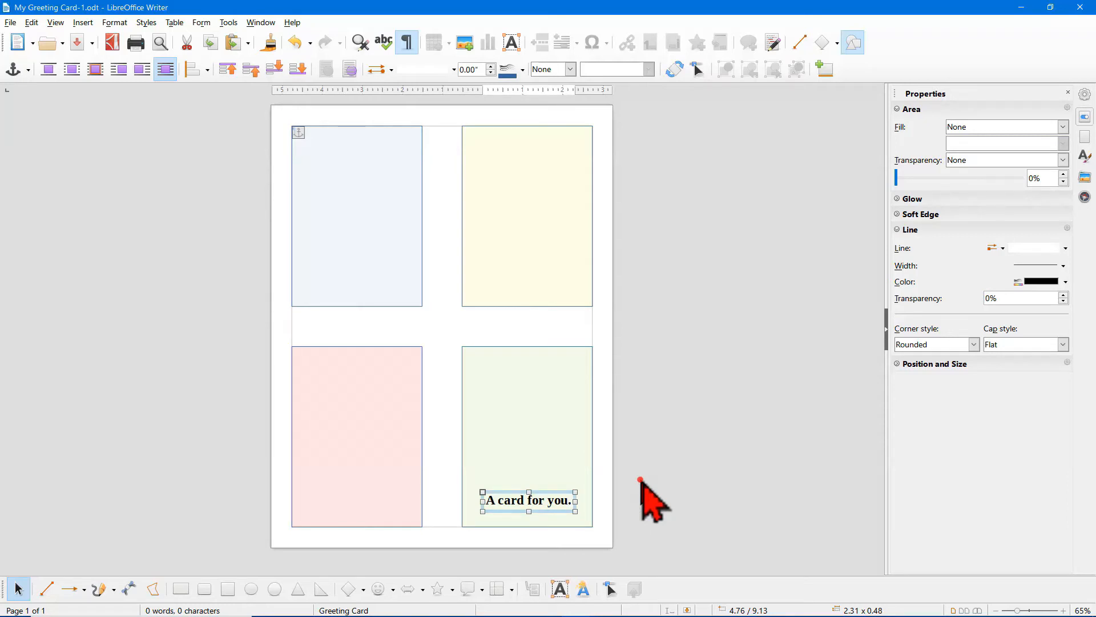
click(627, 451)
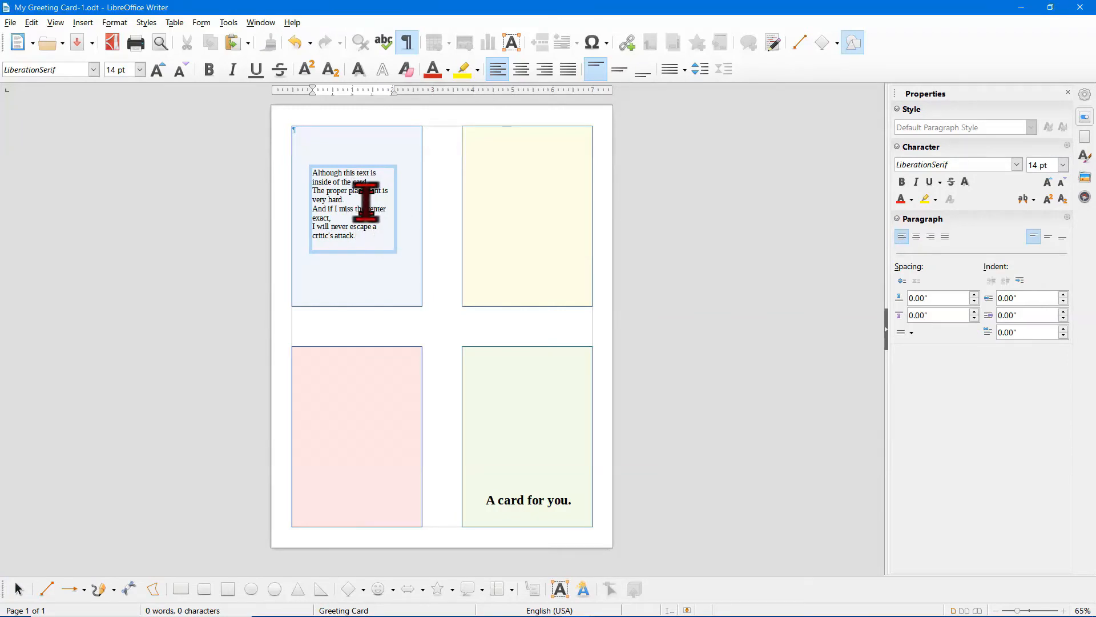
Step: Center all the verse text in the blue rectangle and format it as bold Comic Sans MS
key(ctrl+a)
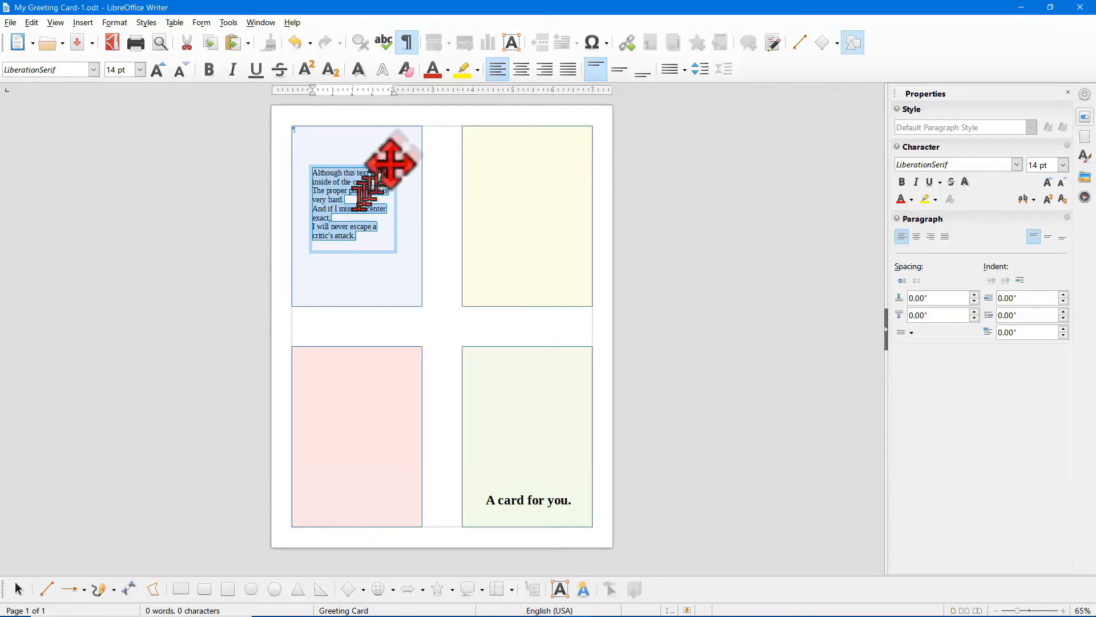
click(522, 70)
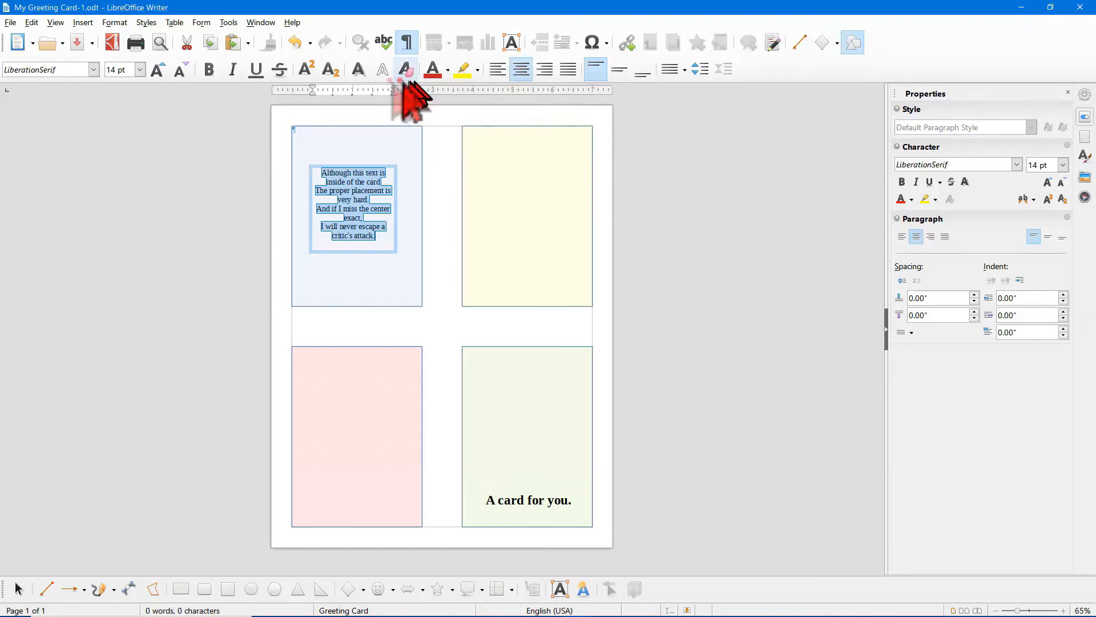
click(209, 70)
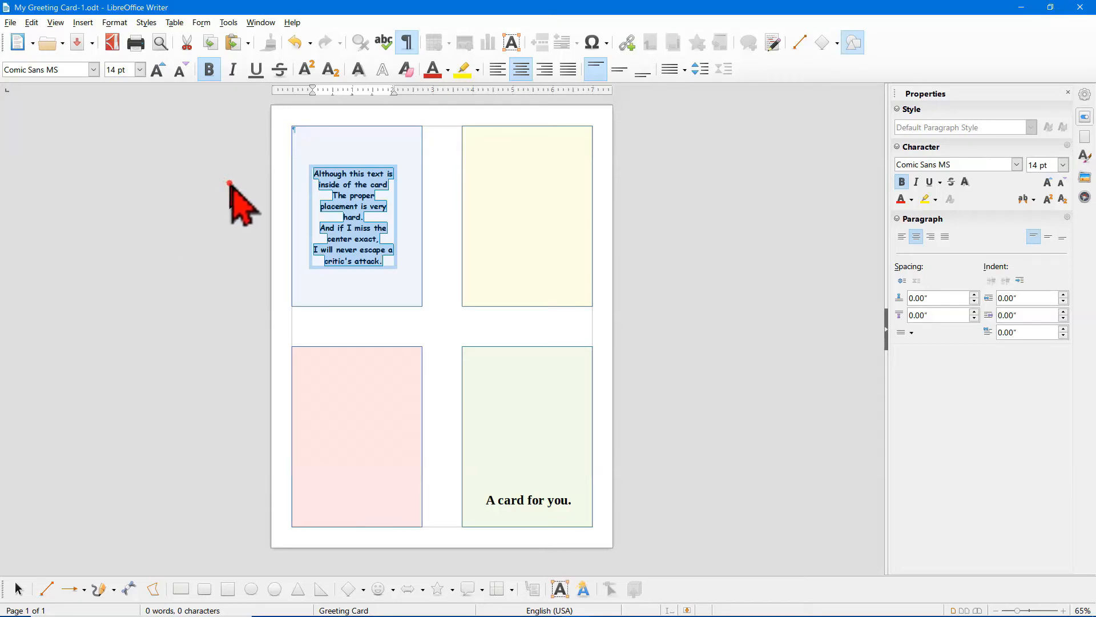
click(238, 212)
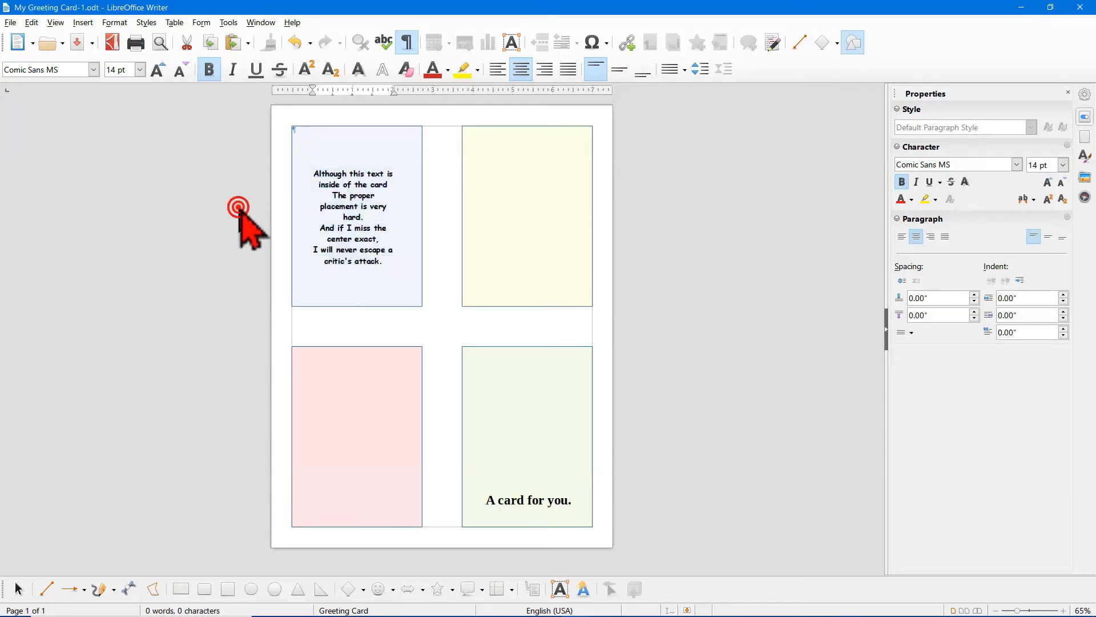
Step: Widen the verse text box on both sides to about 2.5 inches, centered across the blue rectangle
click(368, 210)
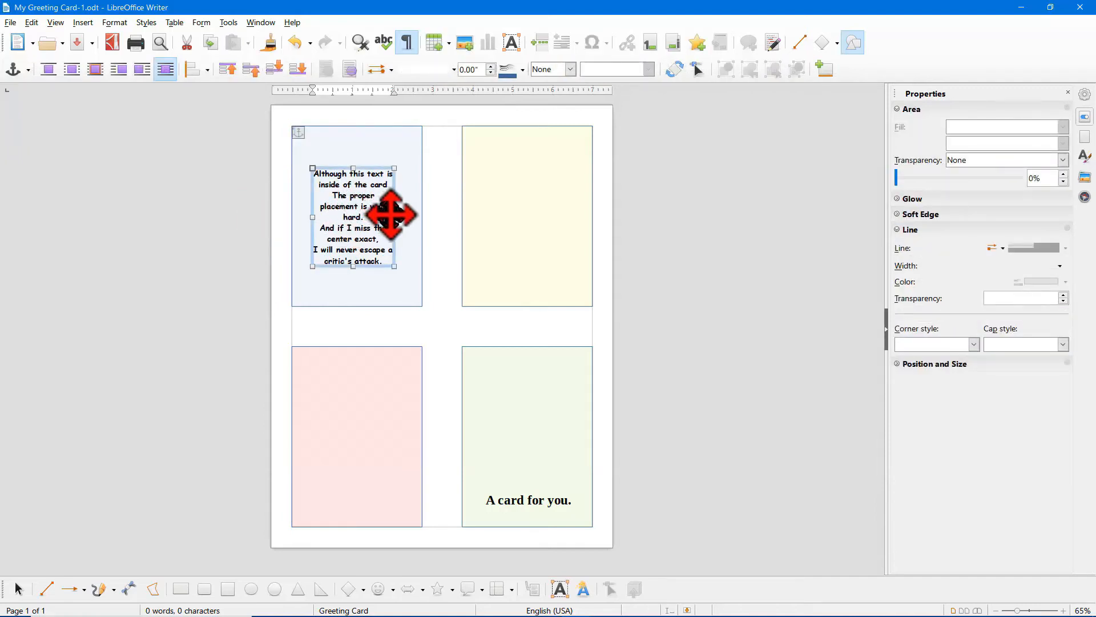
drag(395, 217, 408, 217)
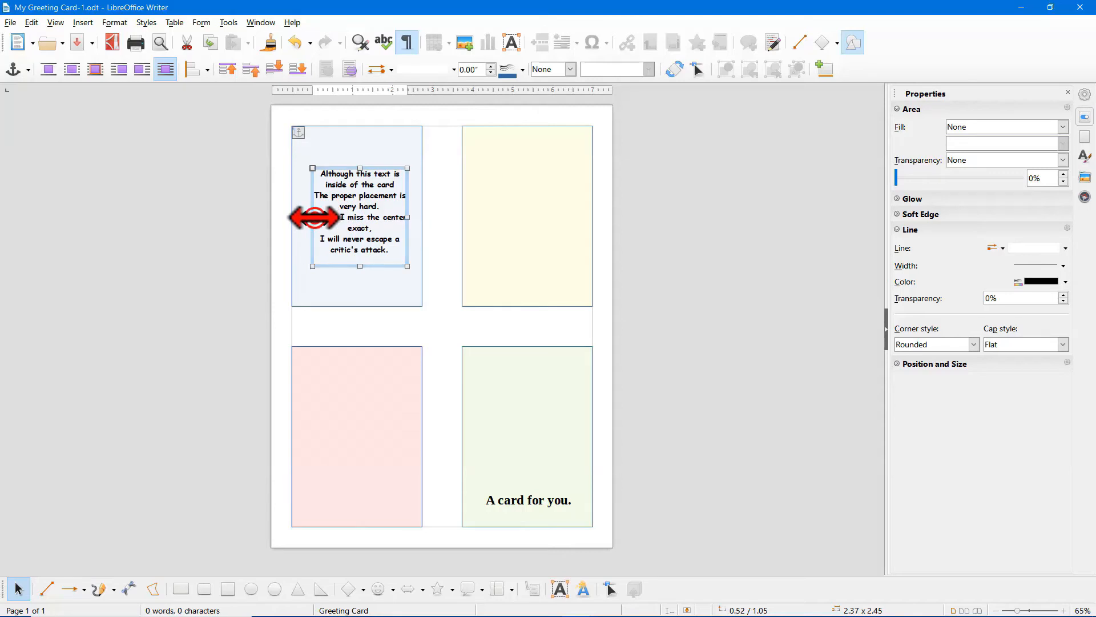
drag(312, 217, 306, 217)
click(356, 213)
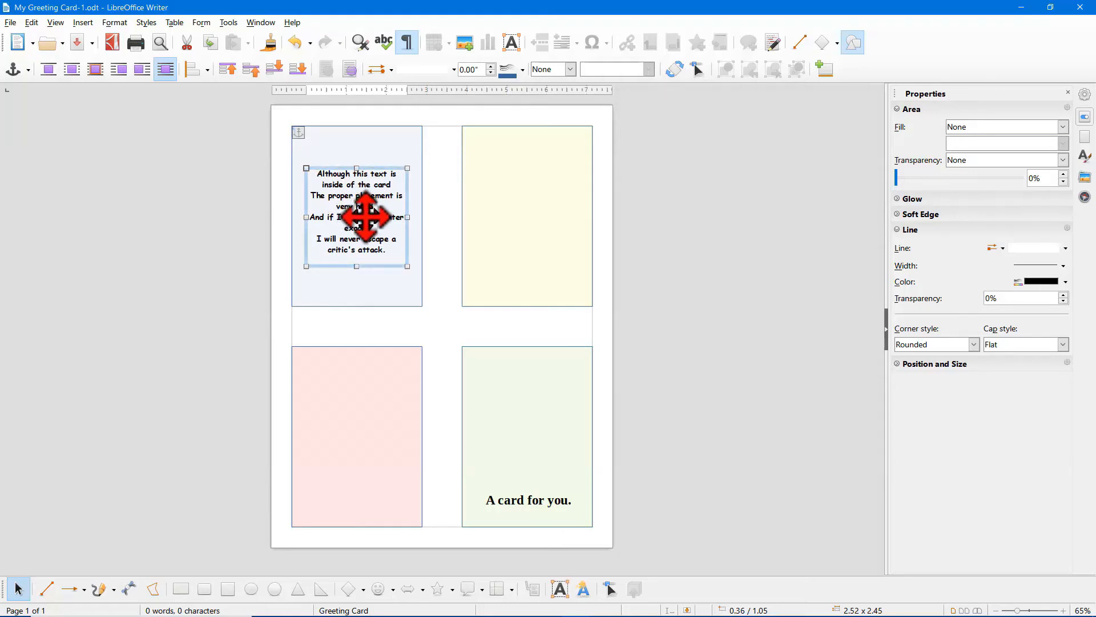
Step: Rotate the verse text box by 180 degrees and deselect it
right_click(385, 266)
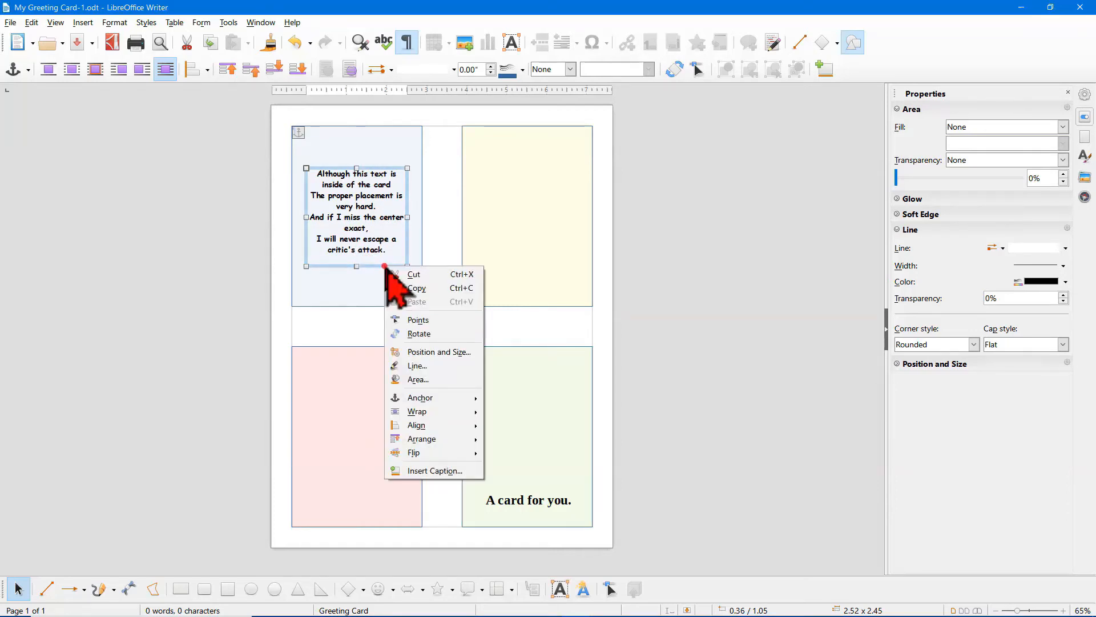
click(426, 351)
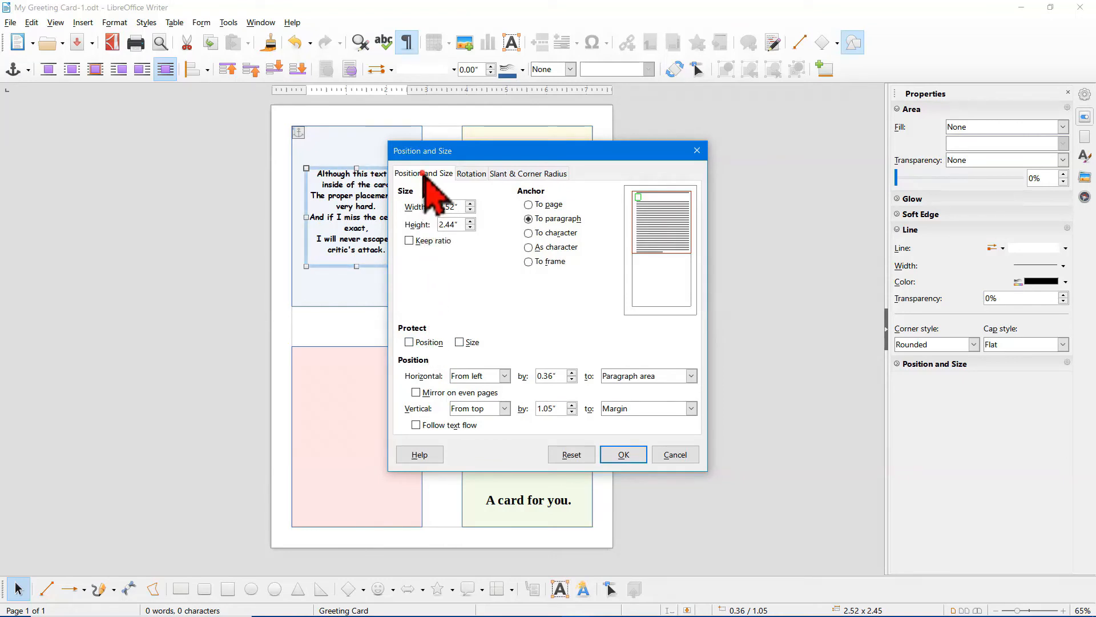
click(472, 173)
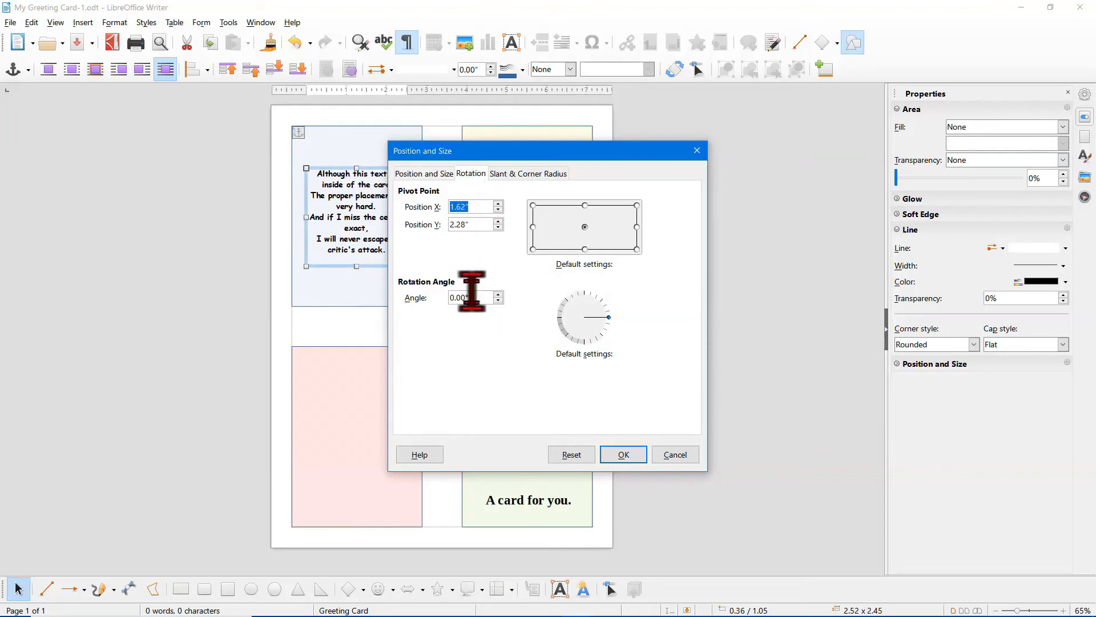
drag(475, 293, 445, 297)
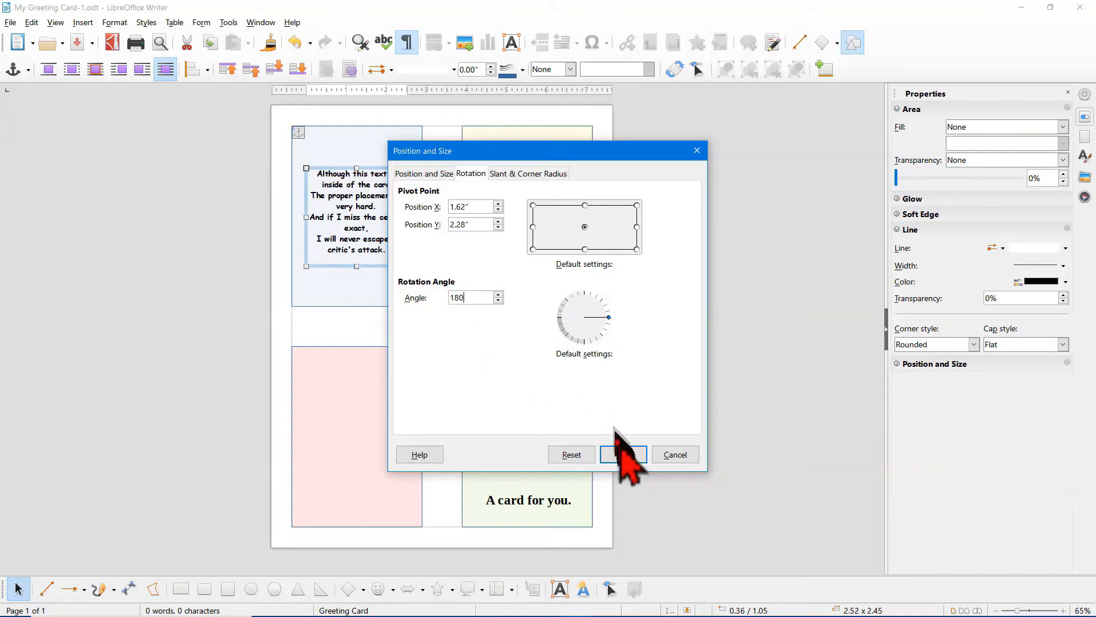
click(620, 454)
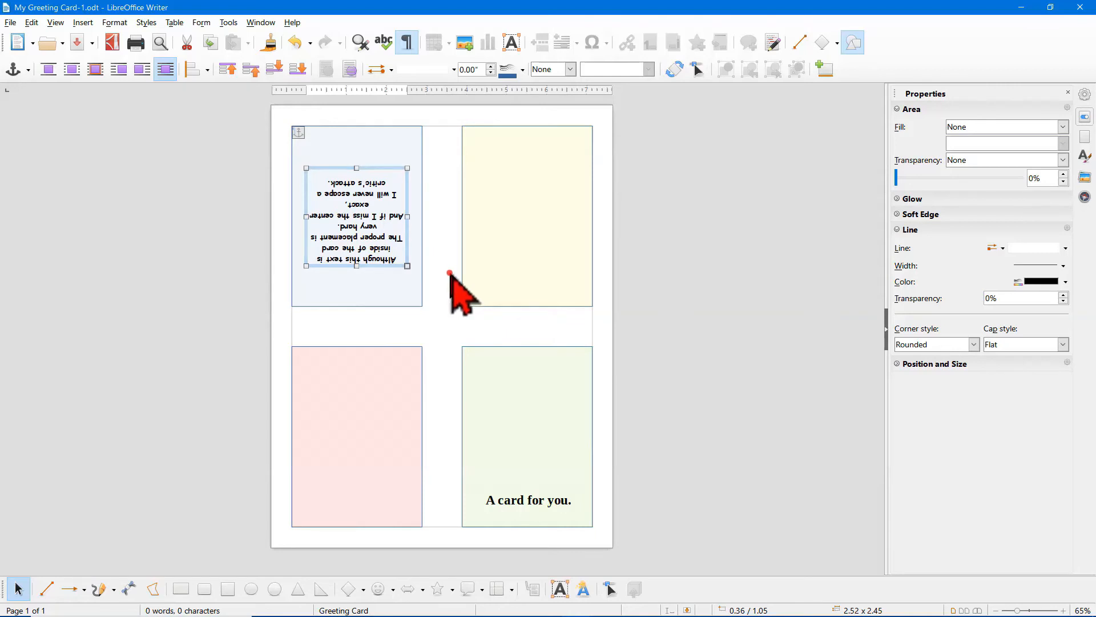
click(247, 292)
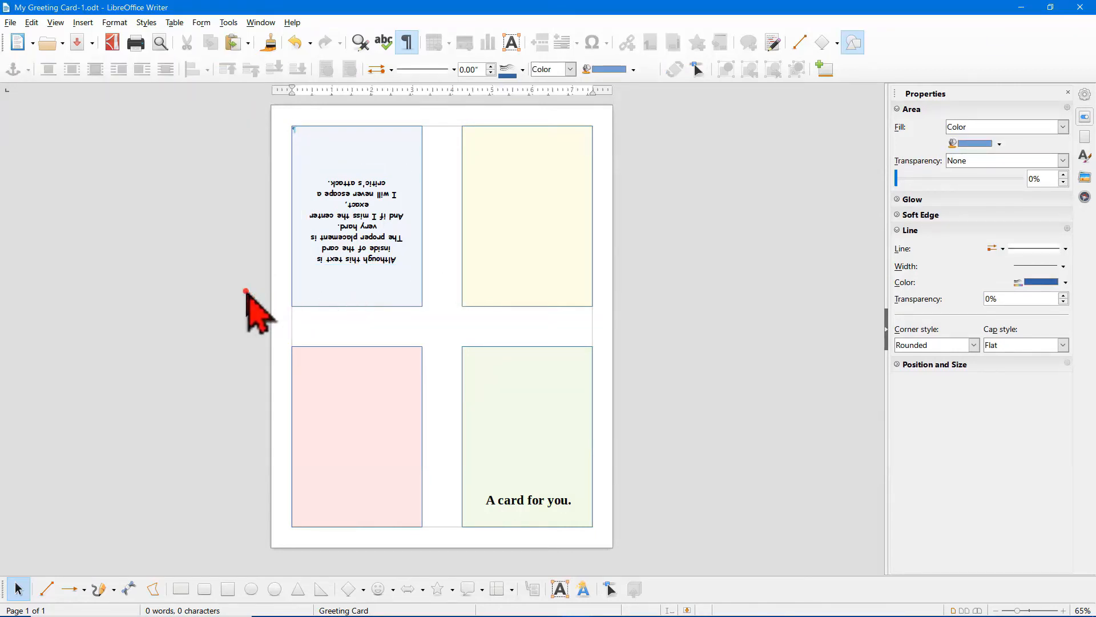
Step: Open the rotated verse for text editing to check its orientation, and leave the box without changes
click(343, 231)
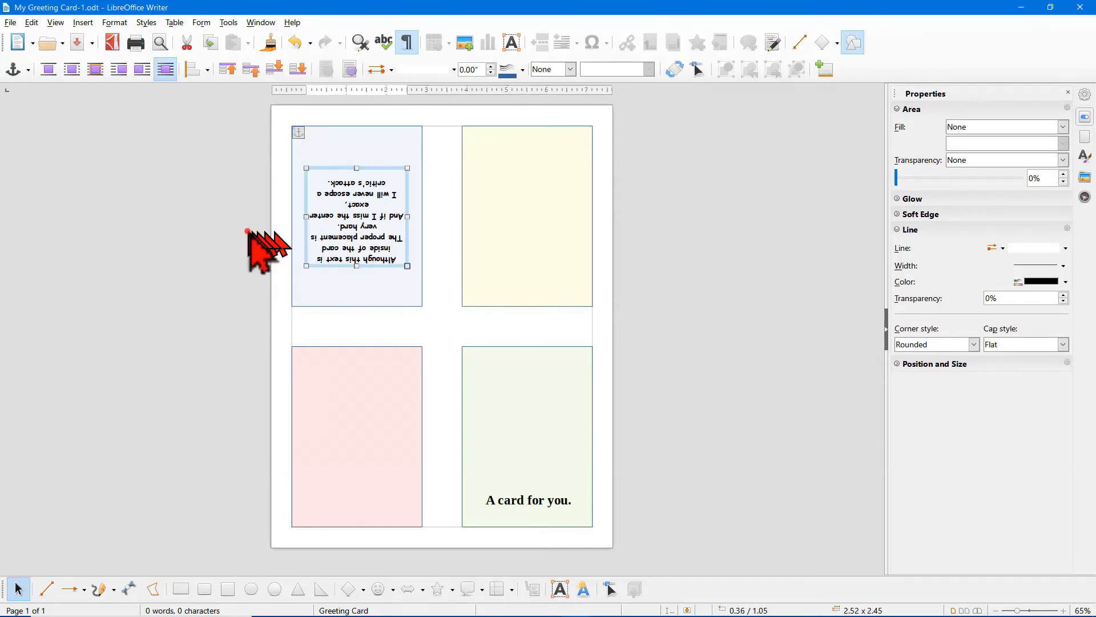
double_click(347, 229)
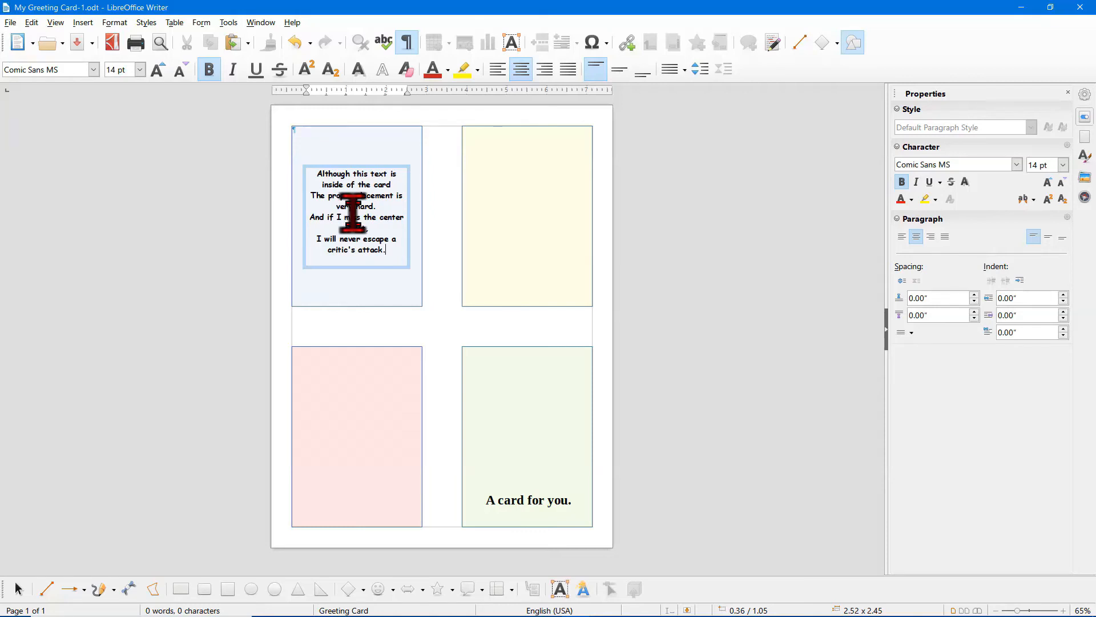
click(258, 209)
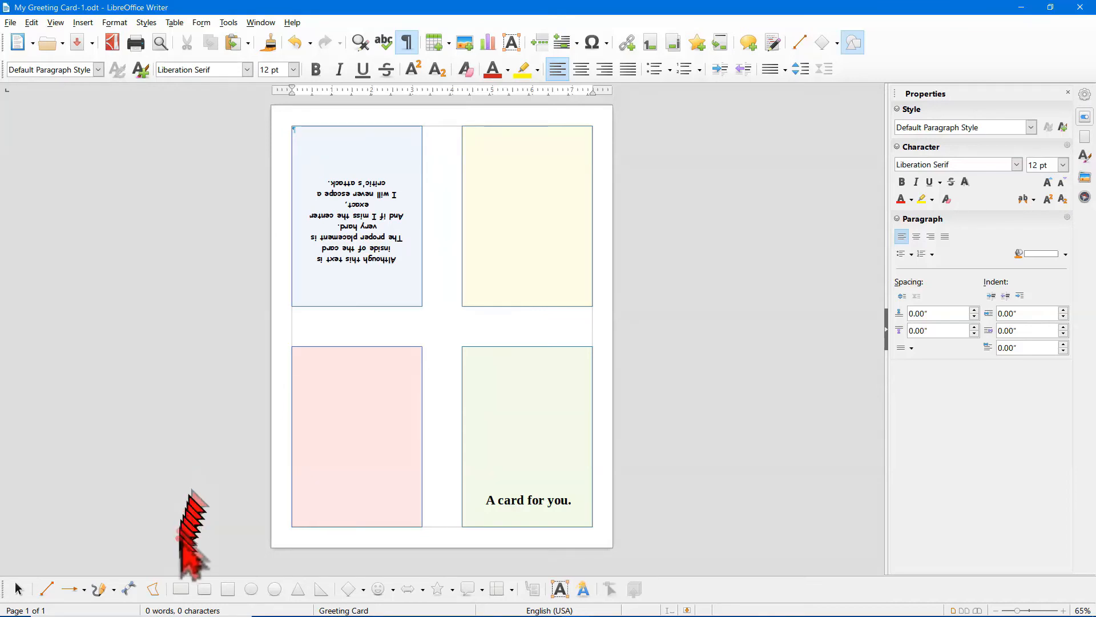
Step: Draw a smiley face symbol about 1.1 by 1.0 inches, centered low in the red rectangle
click(393, 589)
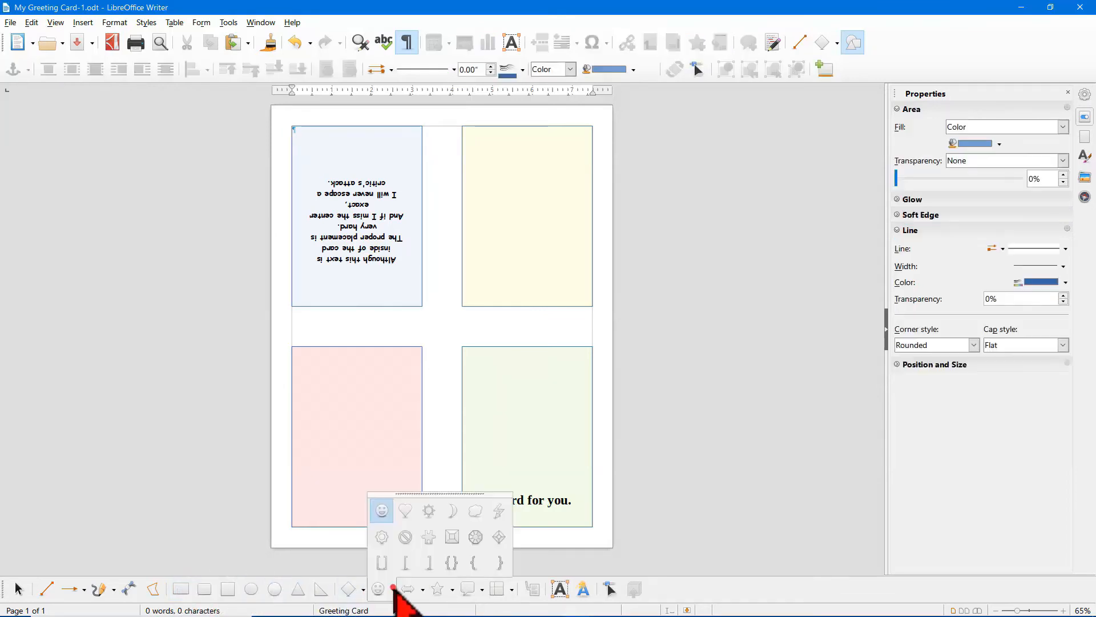
click(380, 512)
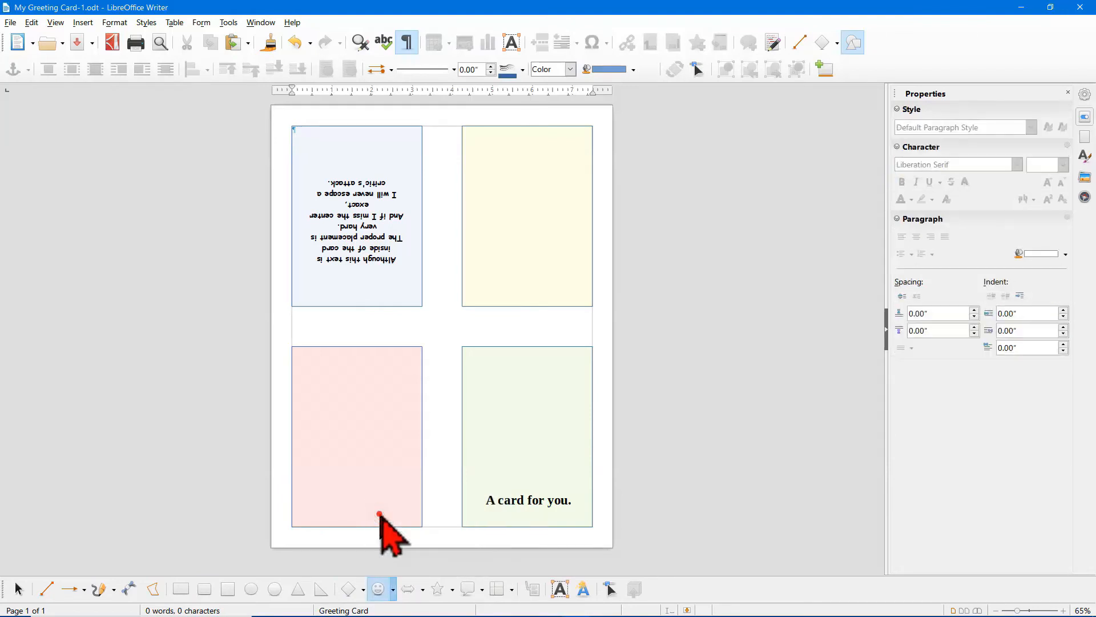
drag(335, 475, 374, 511)
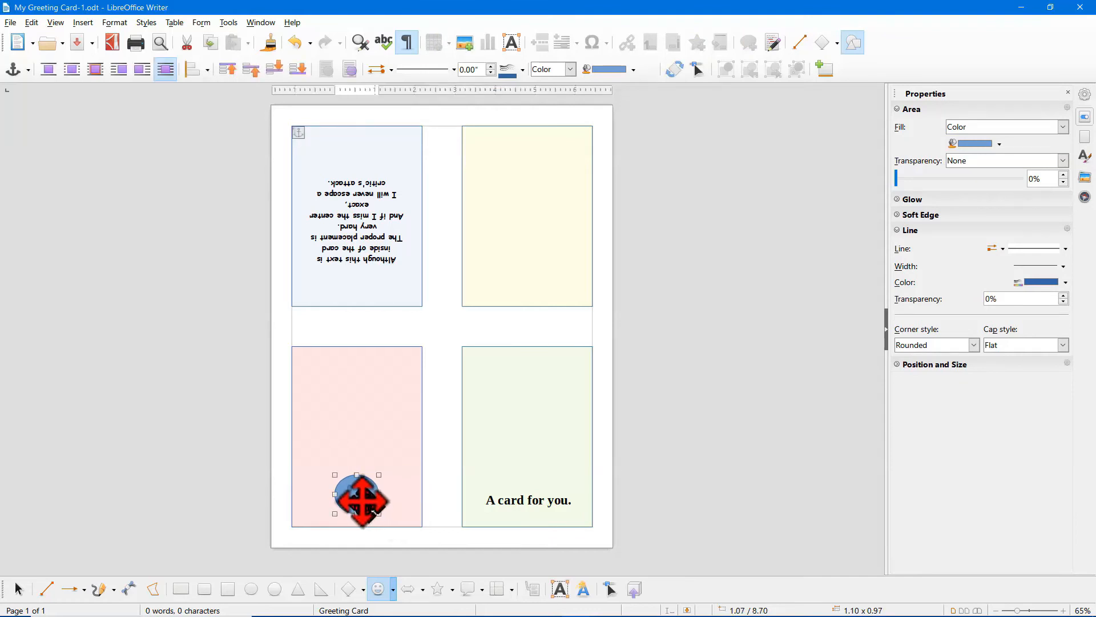
drag(357, 494, 359, 496)
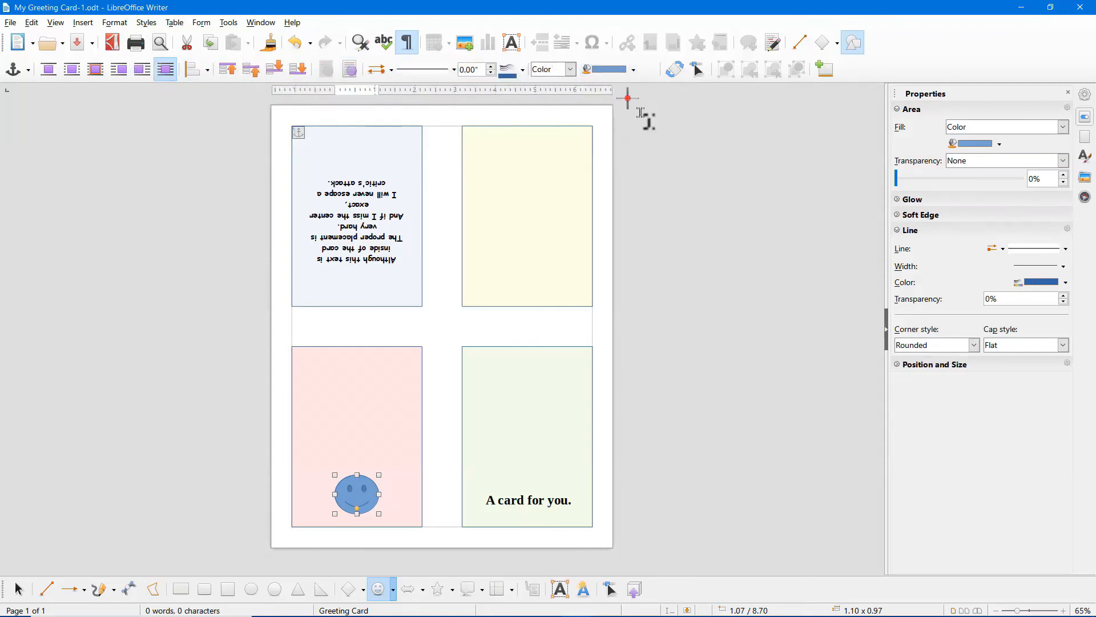
Step: Give the smiley face a yellow fill and a black outline 0.02 inches wide, and deselect it
click(633, 67)
click(592, 108)
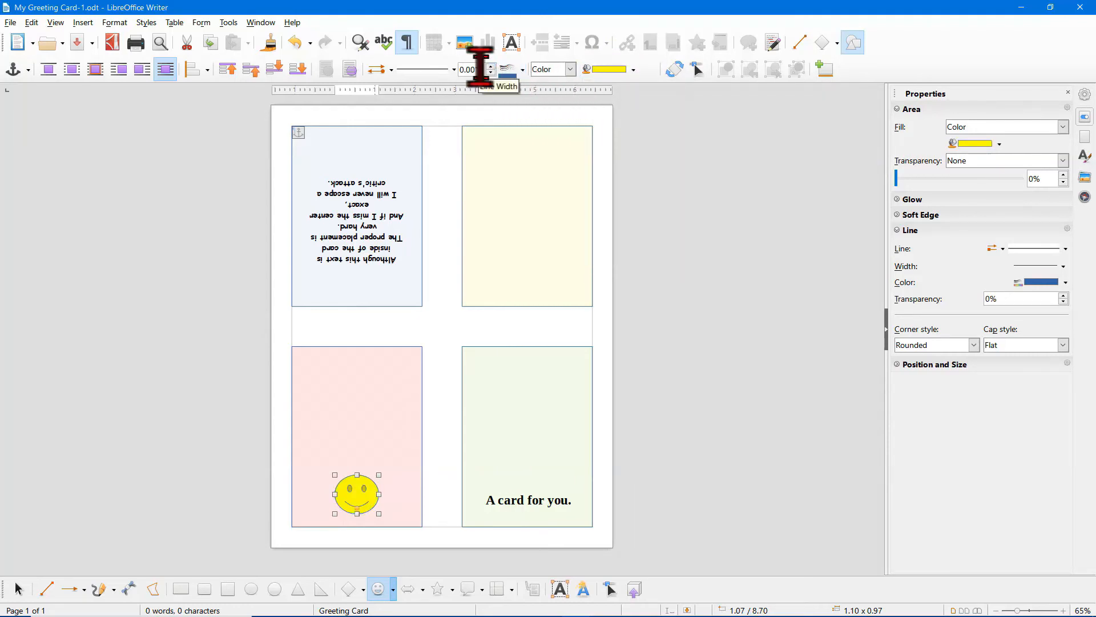
click(522, 67)
click(508, 101)
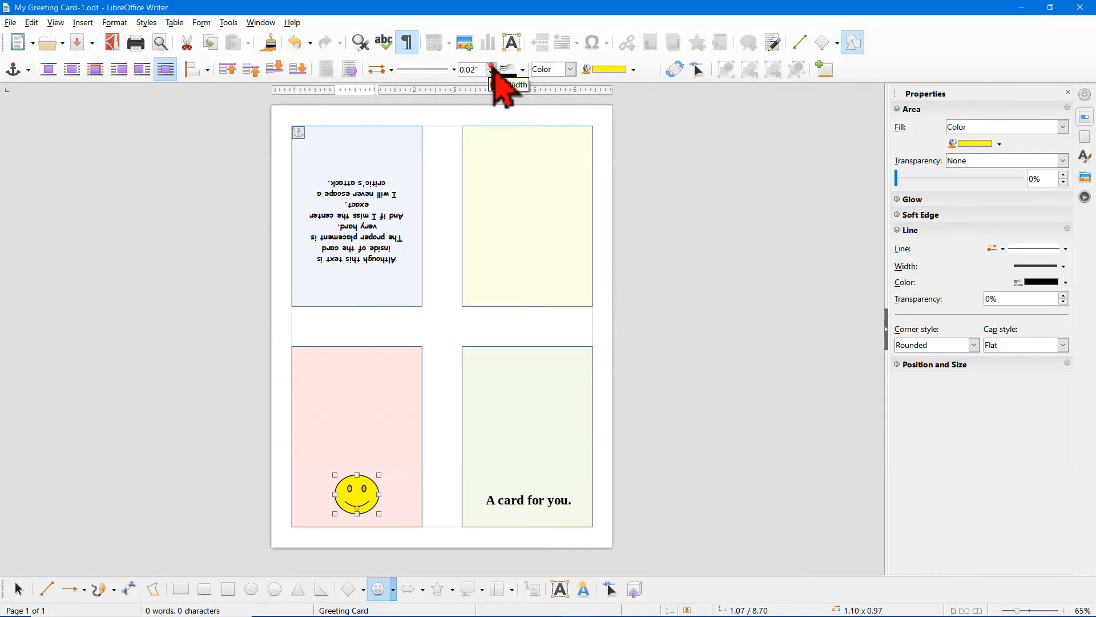
click(491, 72)
click(234, 349)
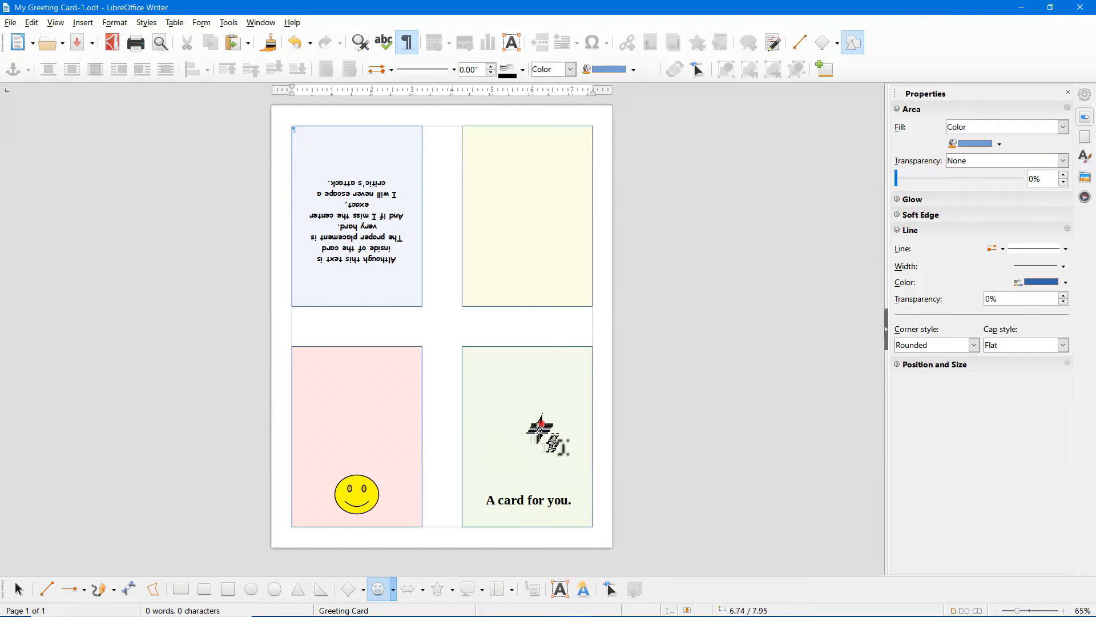
click(604, 382)
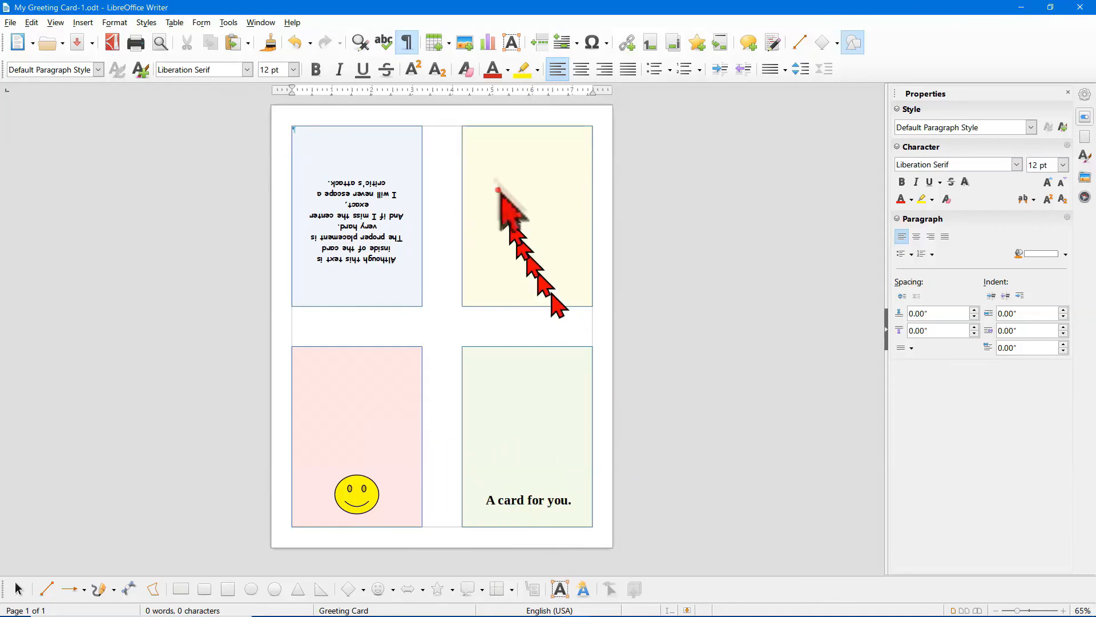
Step: Insert the image Computer Blaast.png from the General gfx folder and shrink it to about 3 by 3 inches
click(463, 43)
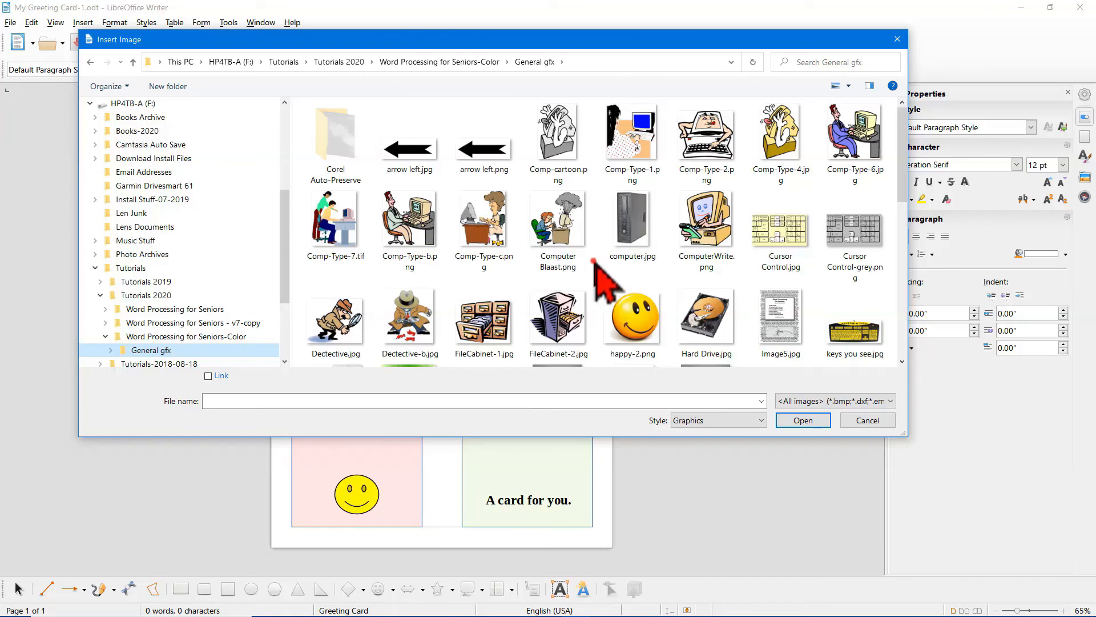
double_click(557, 231)
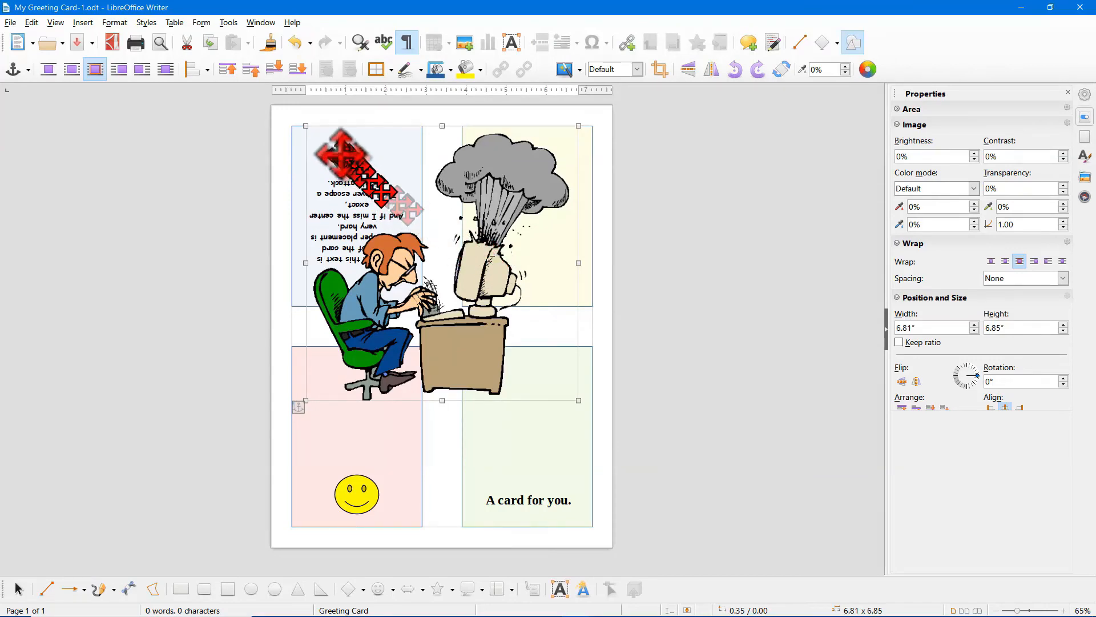
drag(306, 127, 463, 287)
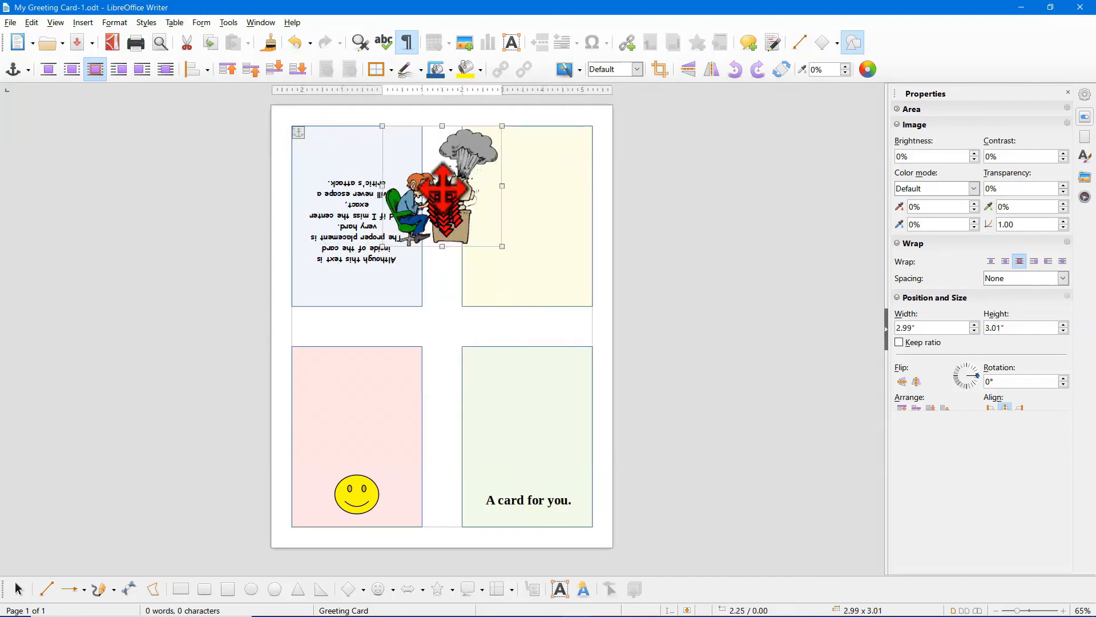
Step: Move the computer image into the green rectangle above "A card for you." and shrink it to about 2.55 by 2.56 inches
drag(442, 197, 530, 410)
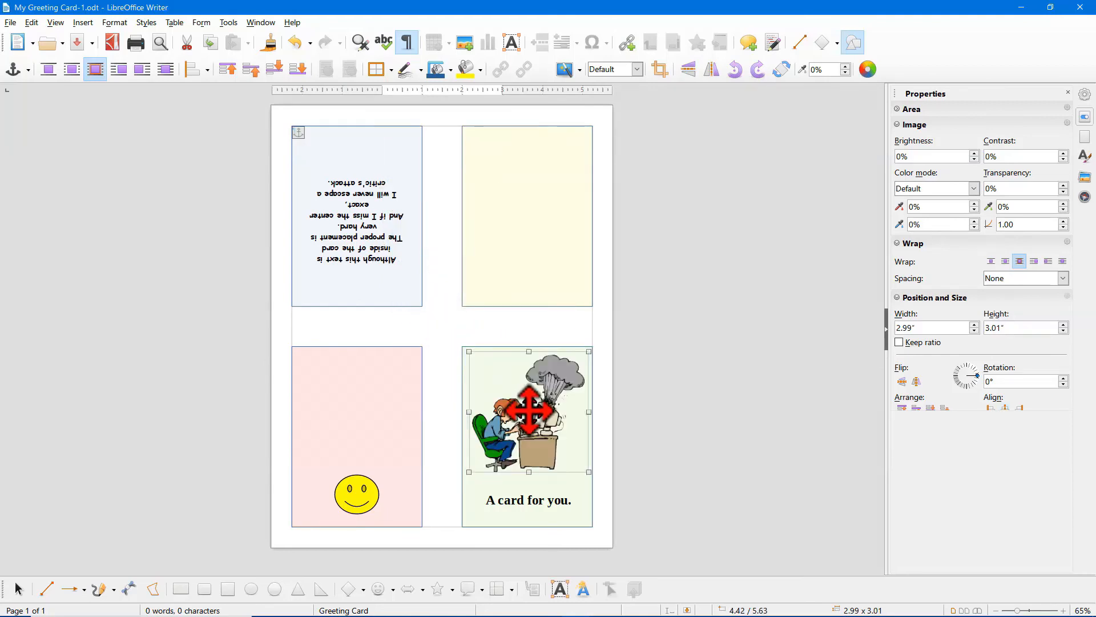
drag(469, 351, 487, 370)
mouse_move(529, 414)
mouse_down()
mouse_move(513, 400)
mouse_move(517, 412)
mouse_up()
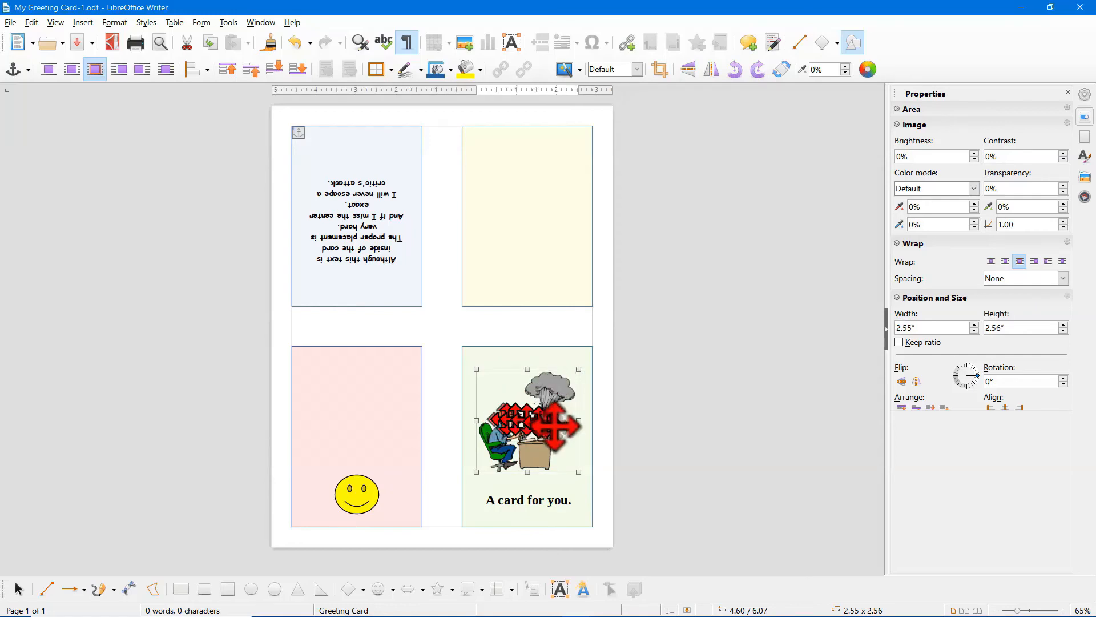
click(603, 385)
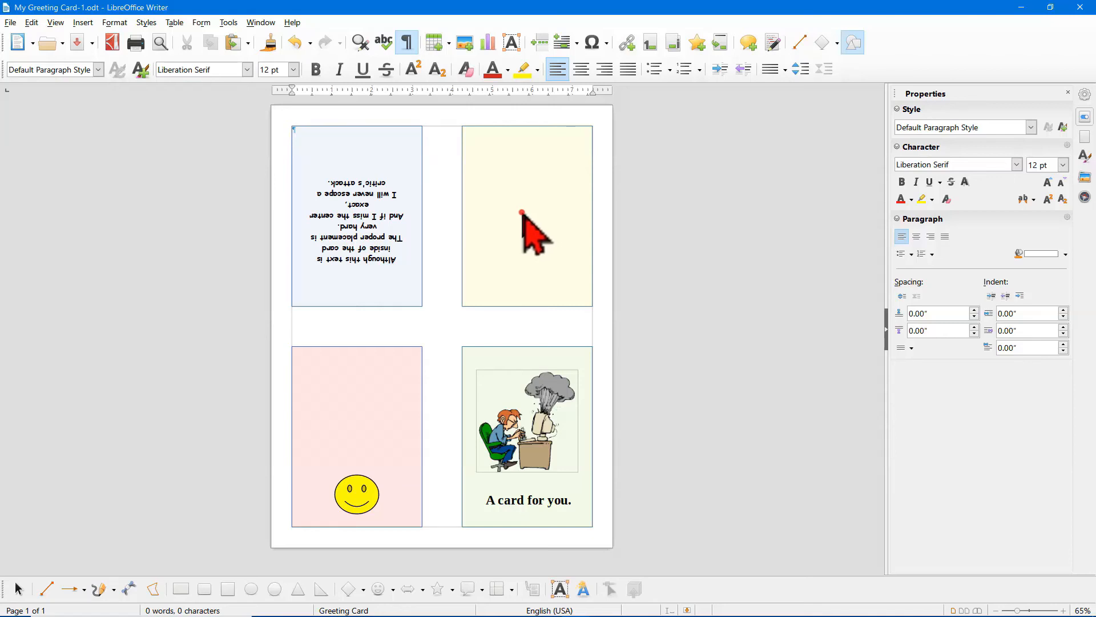
Step: Insert SchoolHouse.png from the General gfx folder, shrink it to about 1.84 by 2.24 inches, and center it in the yellow rectangle
click(465, 44)
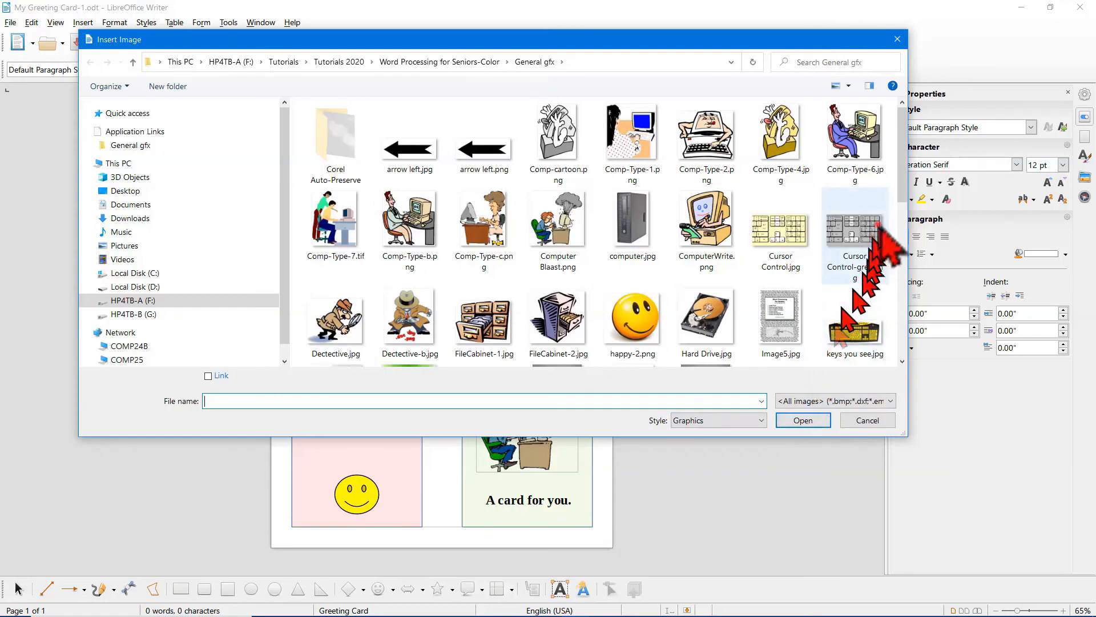
drag(899, 184, 899, 291)
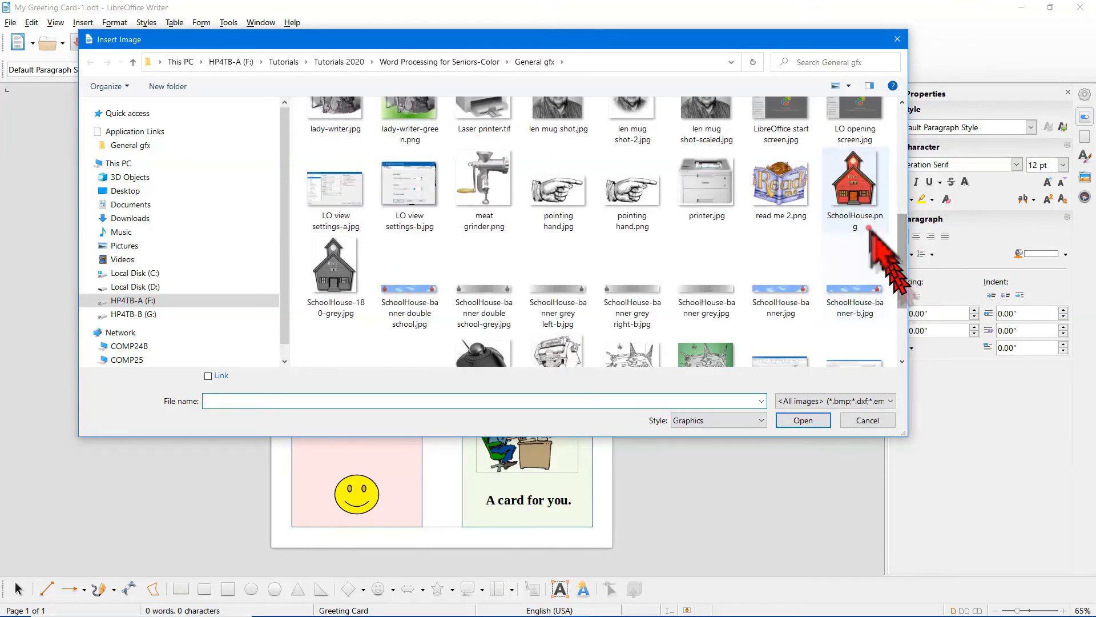
double_click(860, 197)
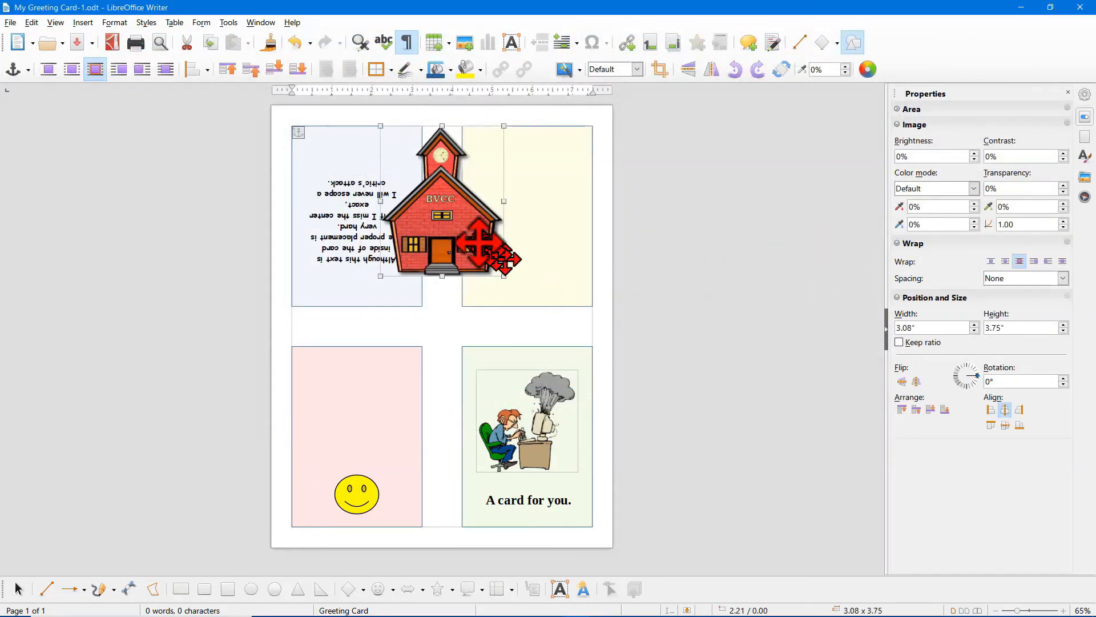
drag(504, 276, 487, 234)
drag(438, 185, 525, 220)
drag(574, 269, 555, 247)
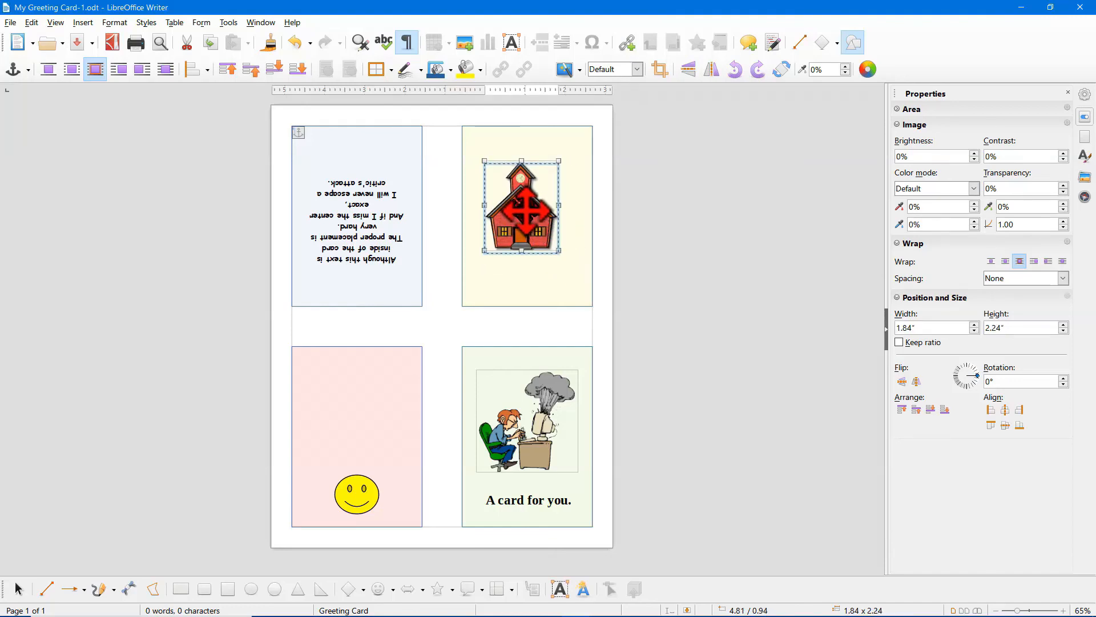
drag(521, 206, 529, 215)
Step: Rotate the schoolhouse image by 180 degrees, deselect it, and save the document
right_click(533, 221)
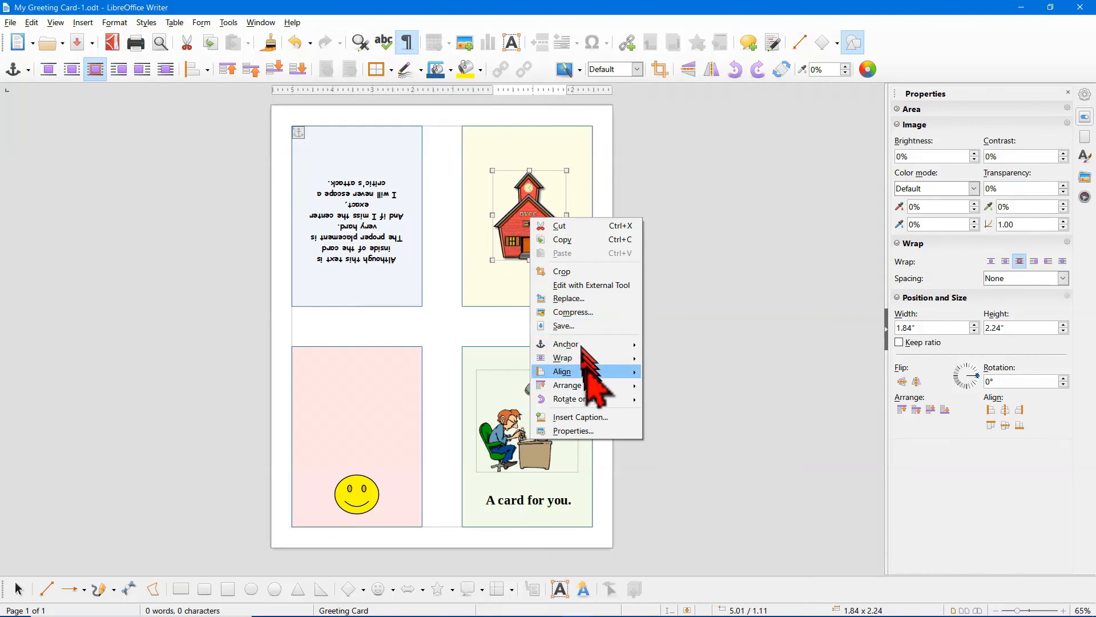
click(580, 429)
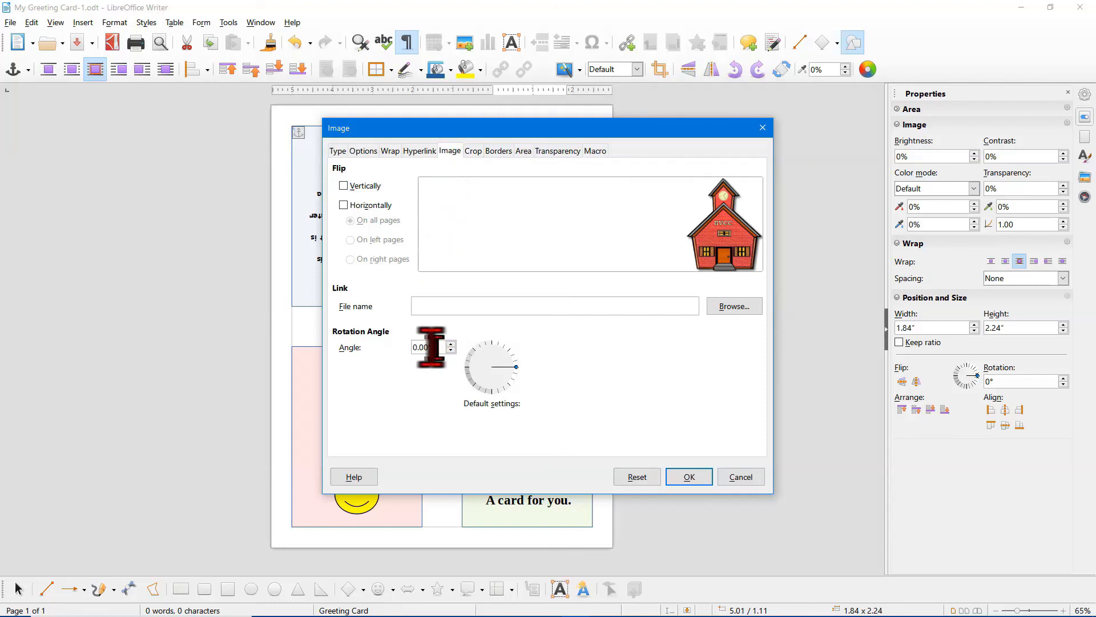
drag(434, 347, 397, 350)
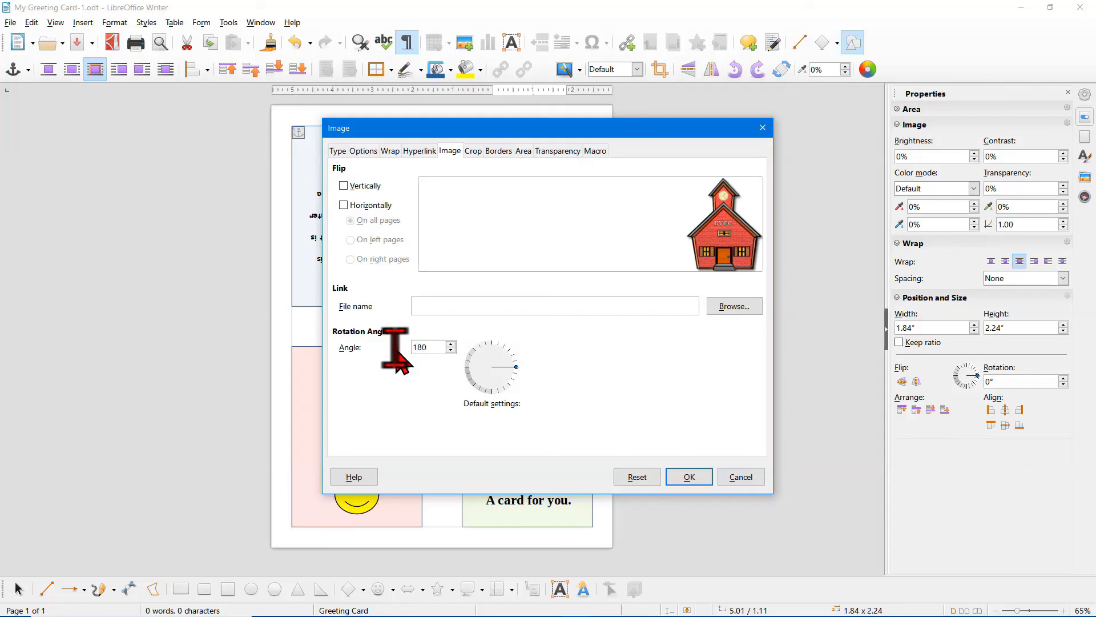
key(Tab)
click(688, 478)
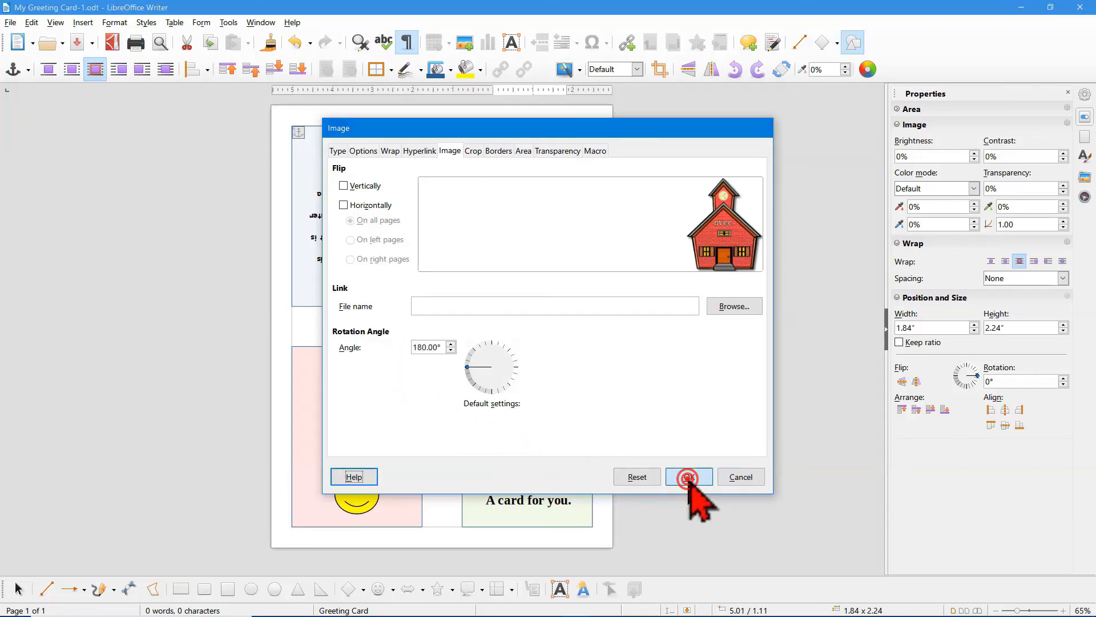
click(608, 316)
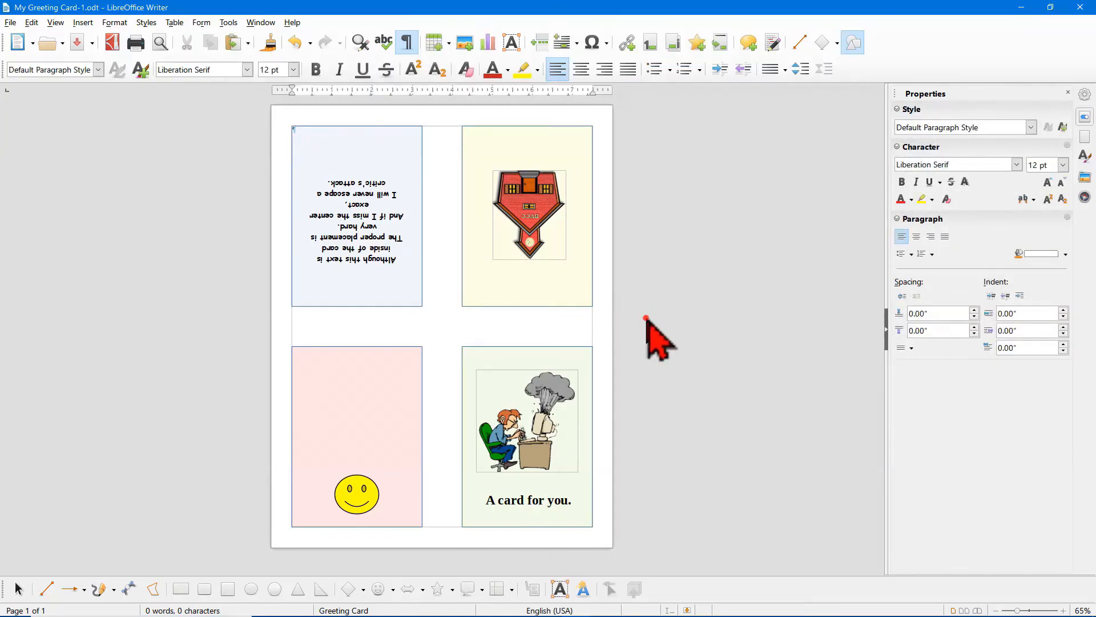
click(84, 48)
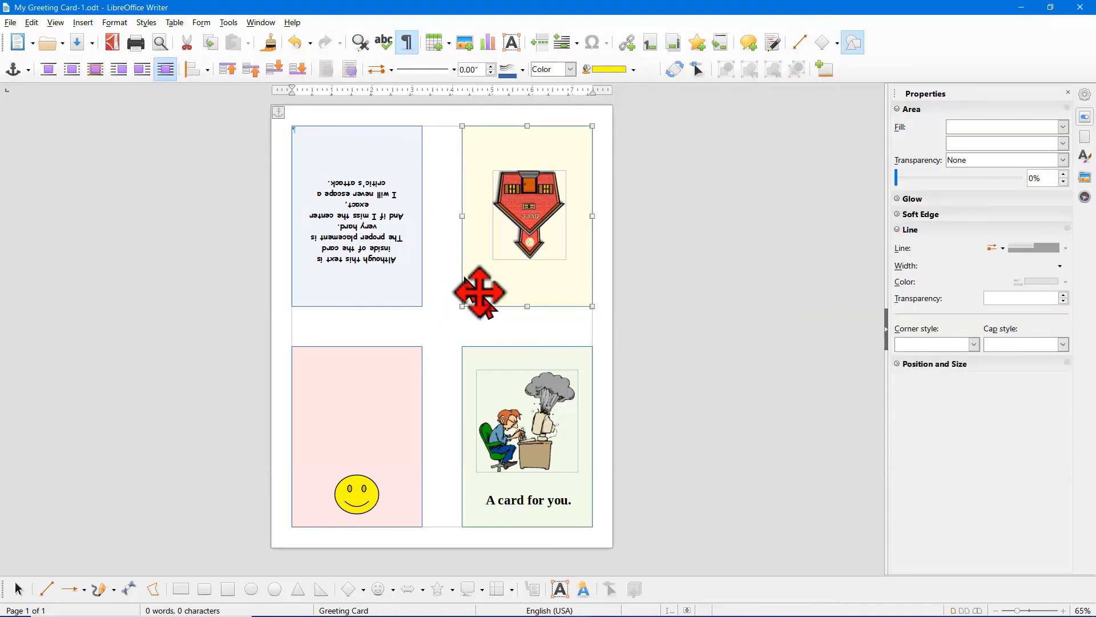
Step: Delete the yellow, blue, red and green guide rectangles from behind the card's contents
key(Delete)
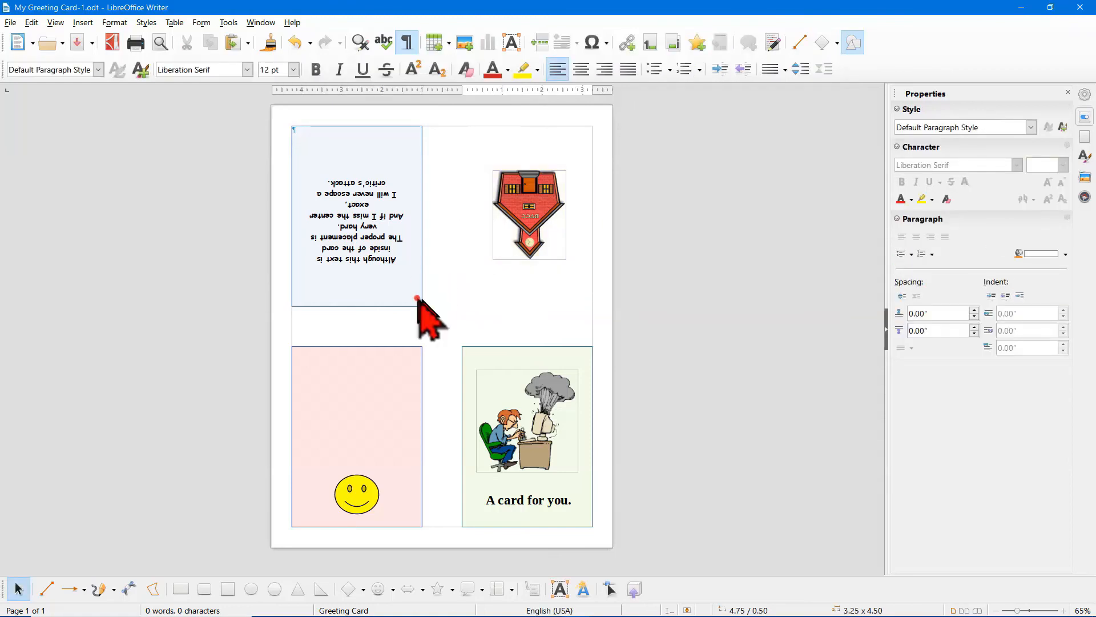
click(421, 295)
key(Delete)
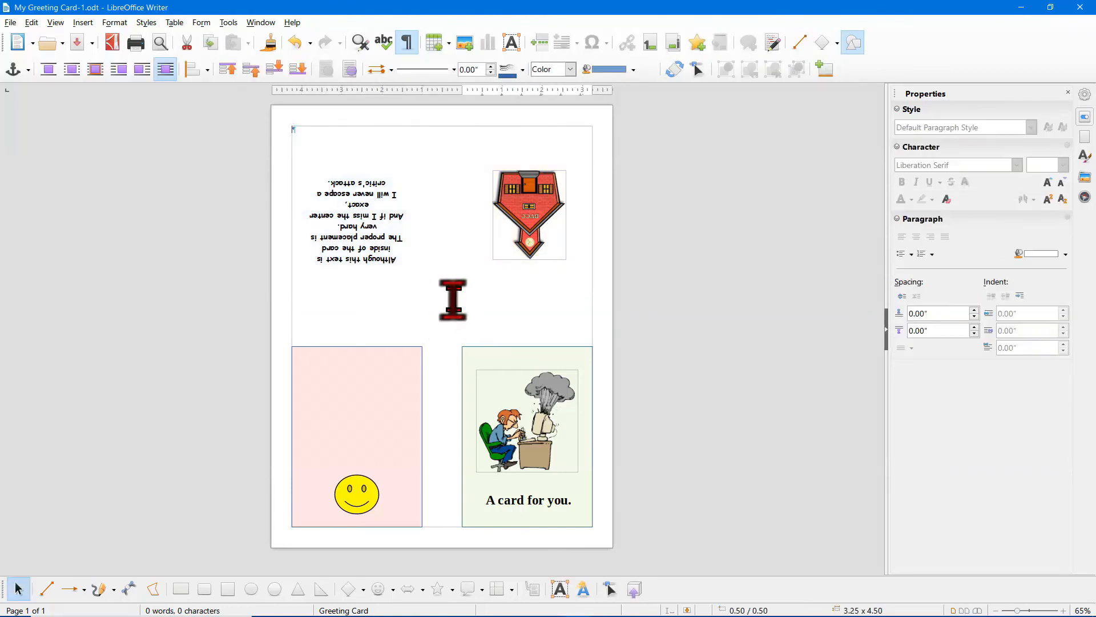
click(411, 350)
key(Delete)
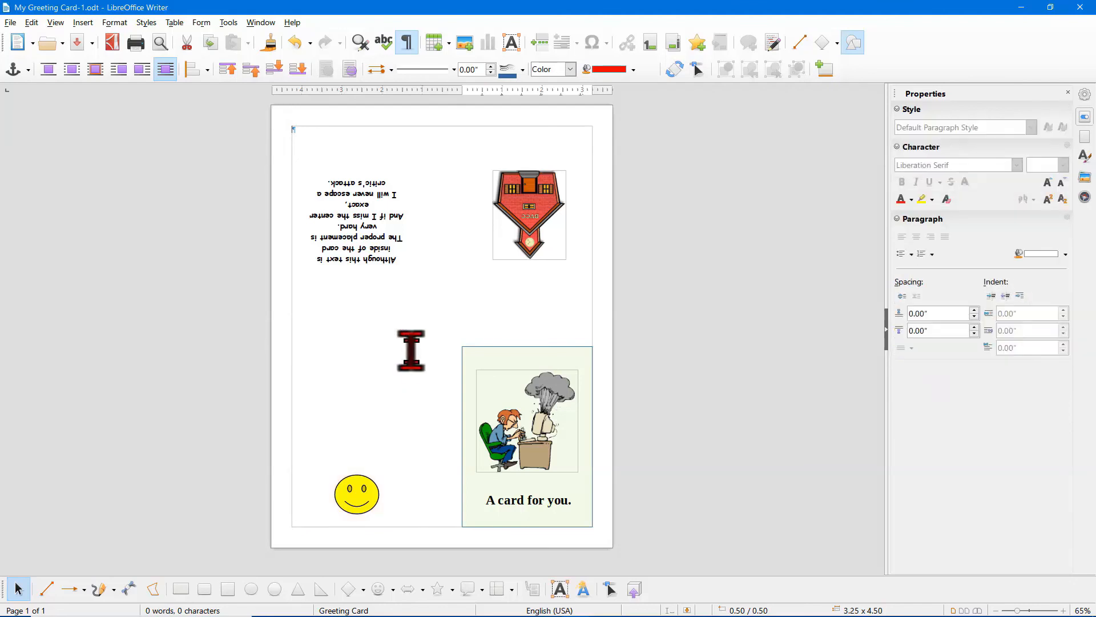
click(451, 338)
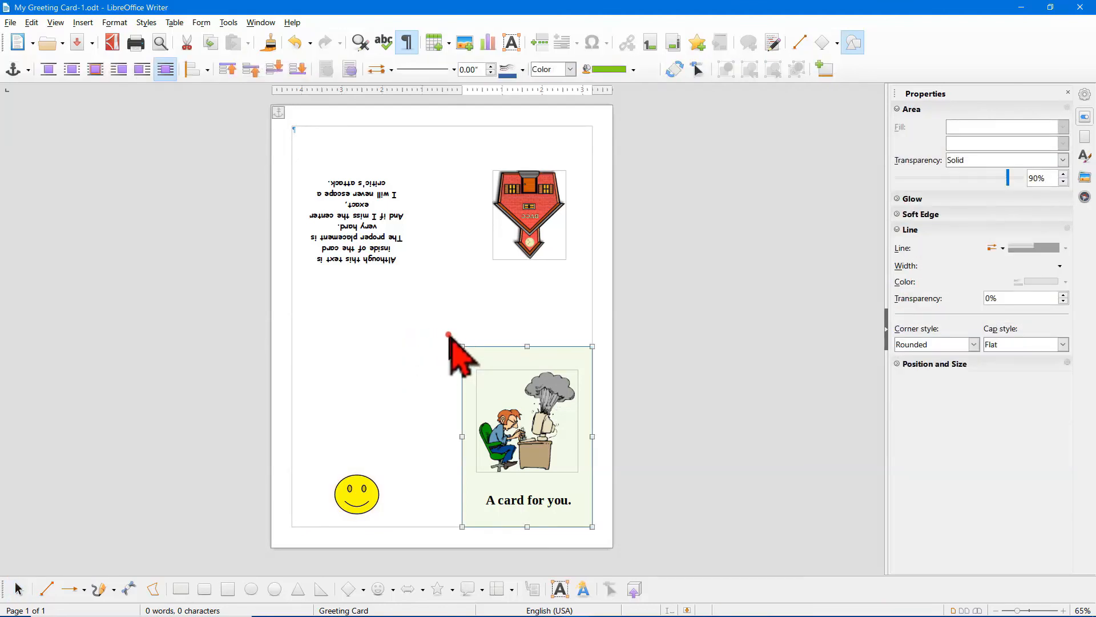
key(Delete)
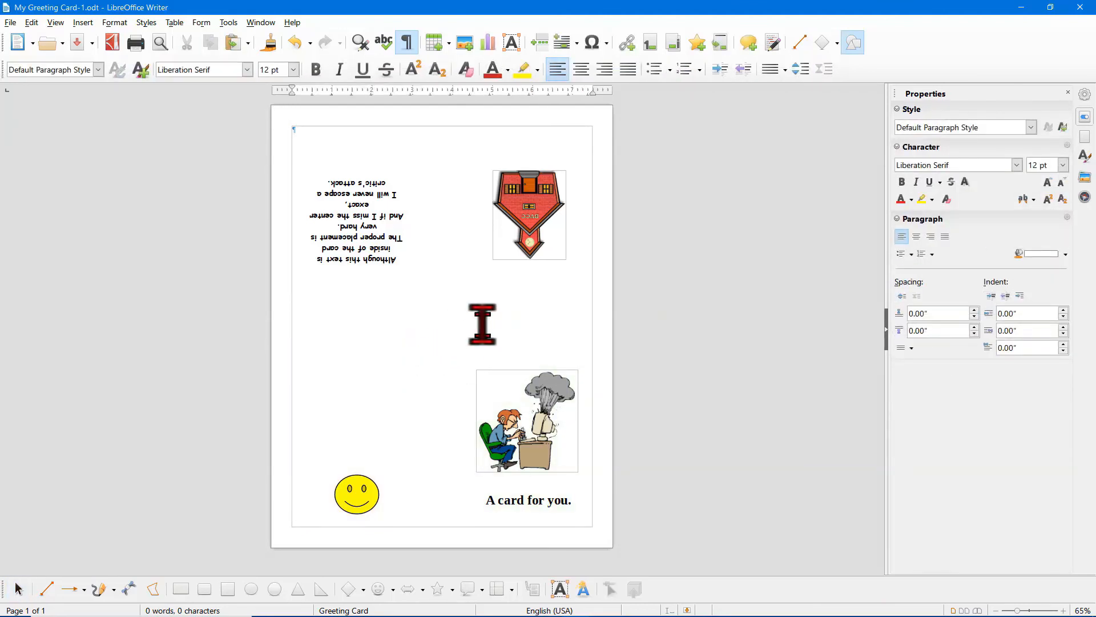